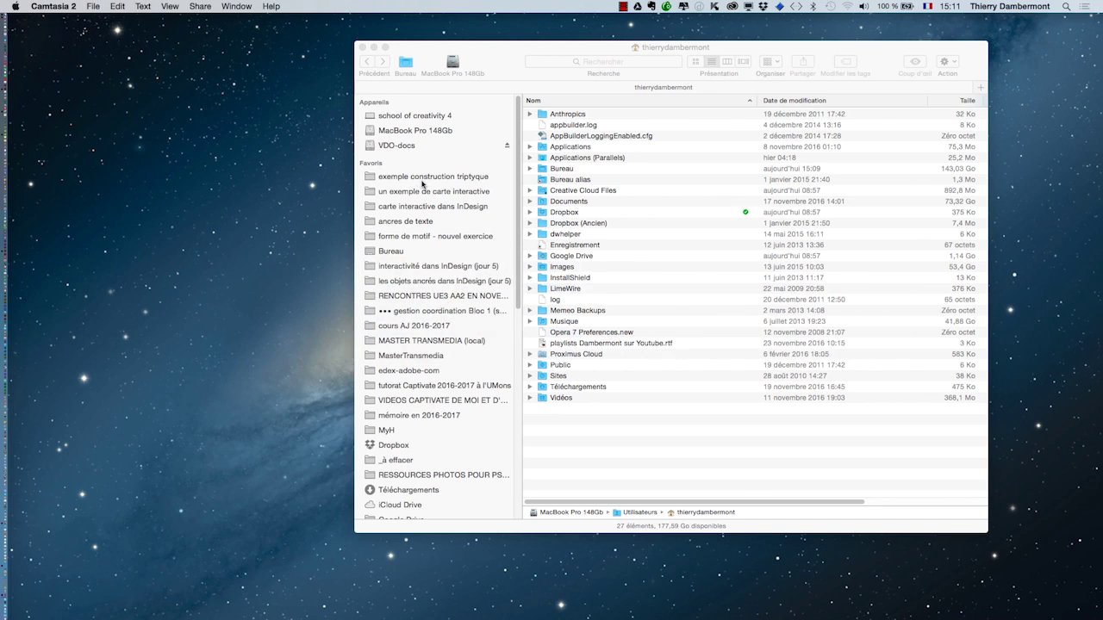
Open the "exemple construction triptyque" folder and select its two MP4 training videos
left_click(423, 183)
left_click(427, 178)
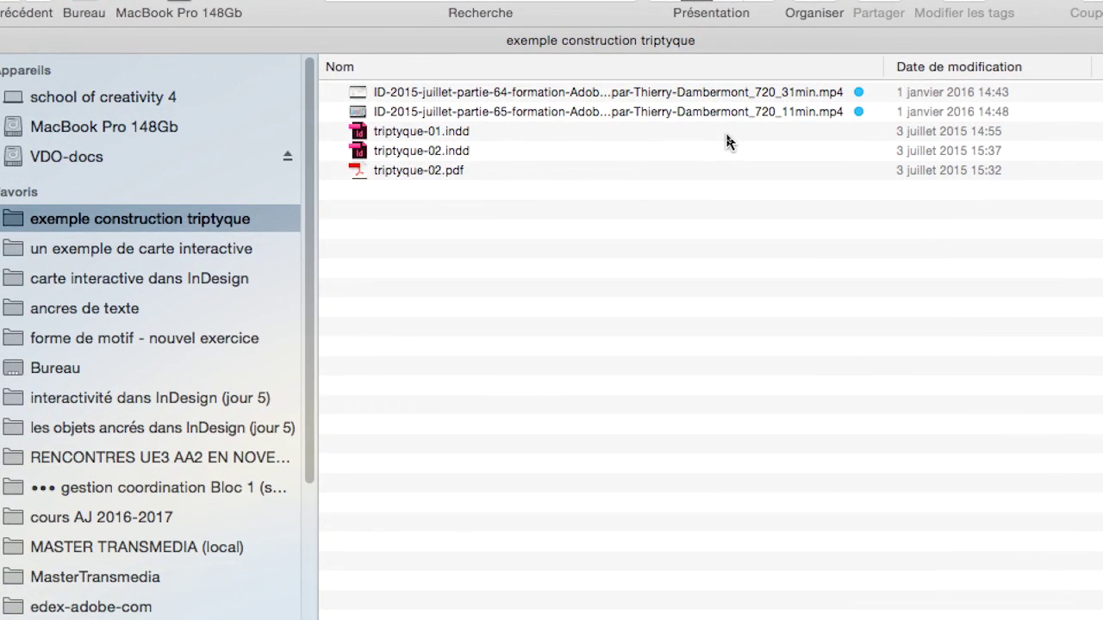
left_click(732, 100)
left_click(734, 112, "shift")
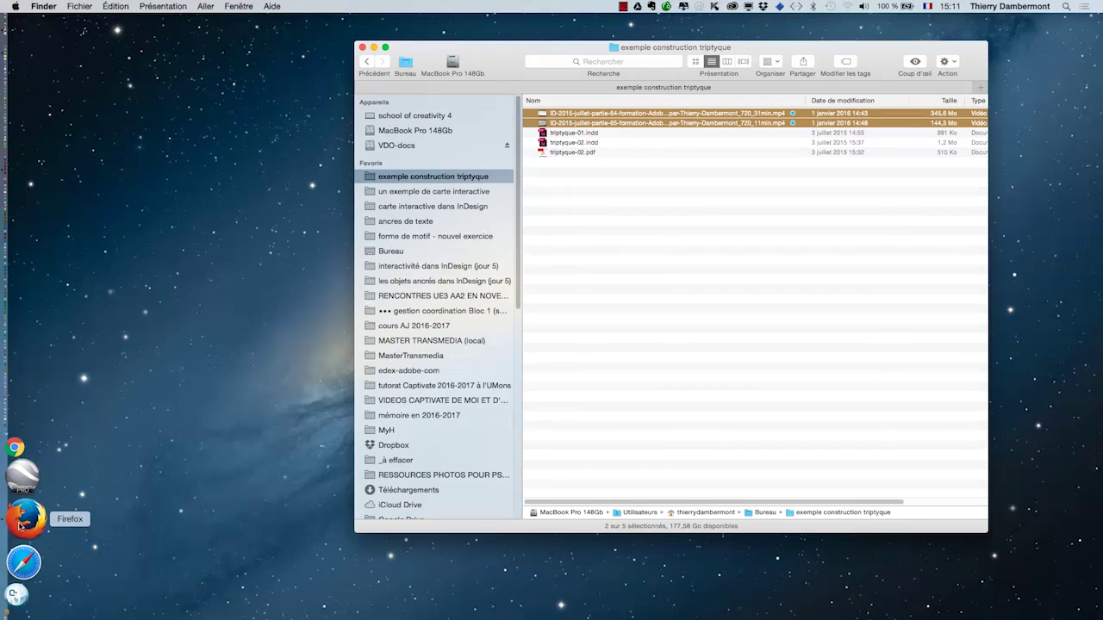
Switch to Firefox and examine the folding diagrams on the psill.net paper formats page, including accordion, rolled and triptych folds
left_click(25, 521)
left_click(81, 6)
left_click(87, 33)
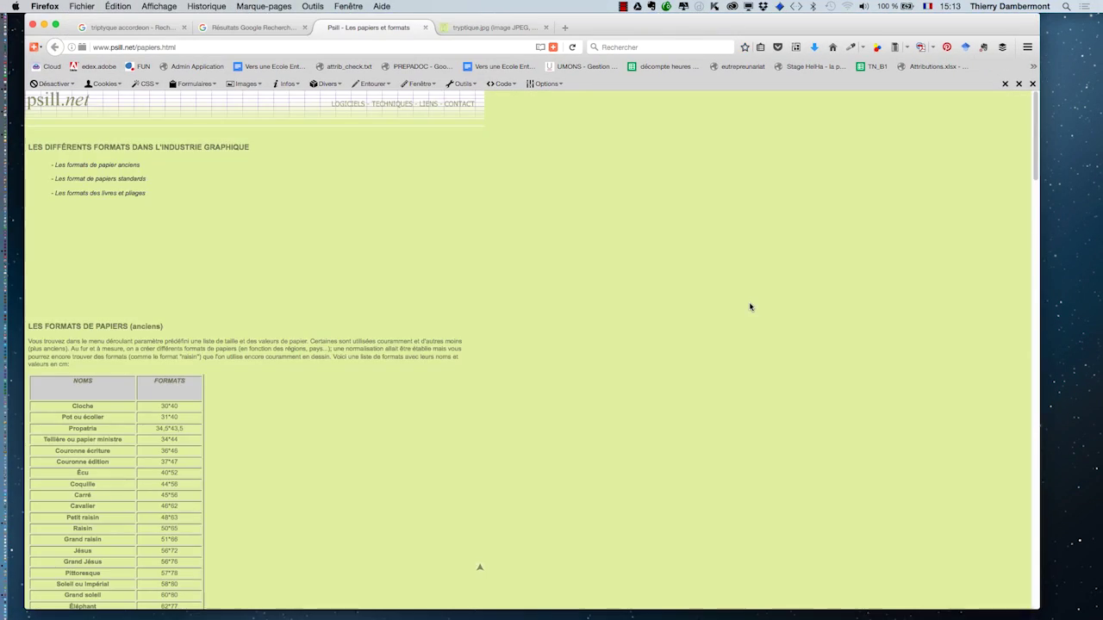
scroll(749, 310, "down", 10)
scroll(750, 310, "down", 20)
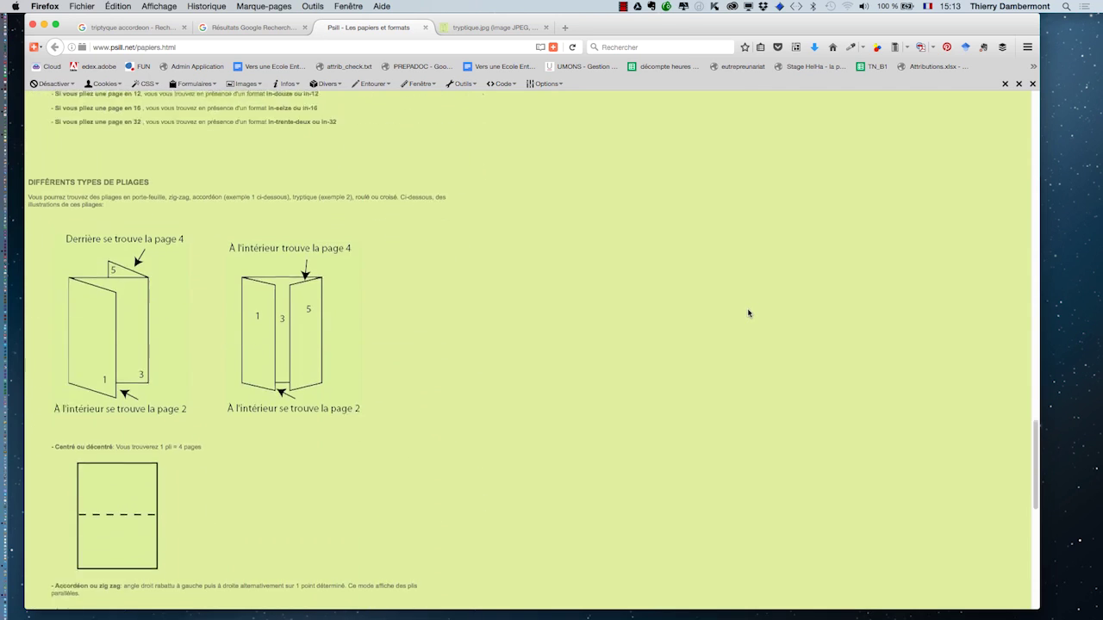
scroll(747, 313, "down", 3)
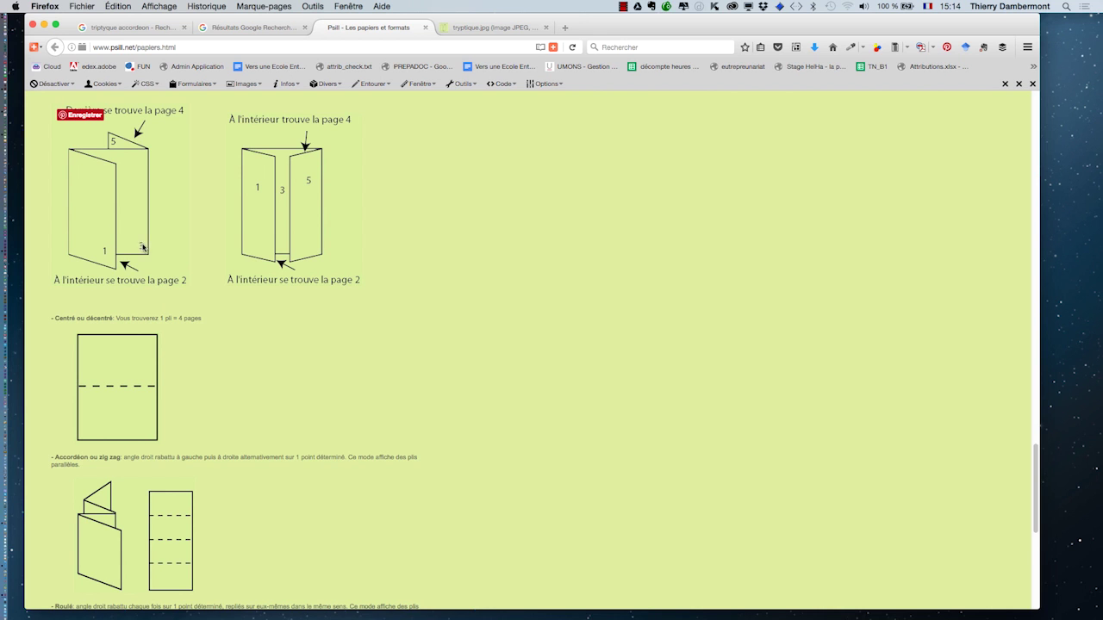
scroll(143, 248, "down", 5)
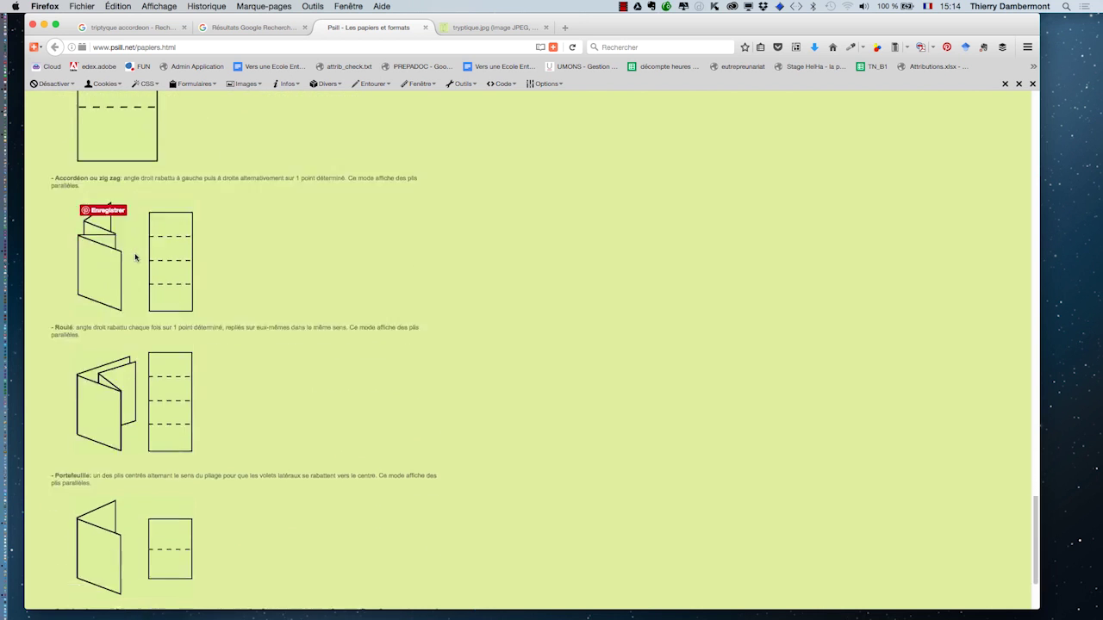
scroll(135, 257, "down", 3)
scroll(133, 259, "up", 9)
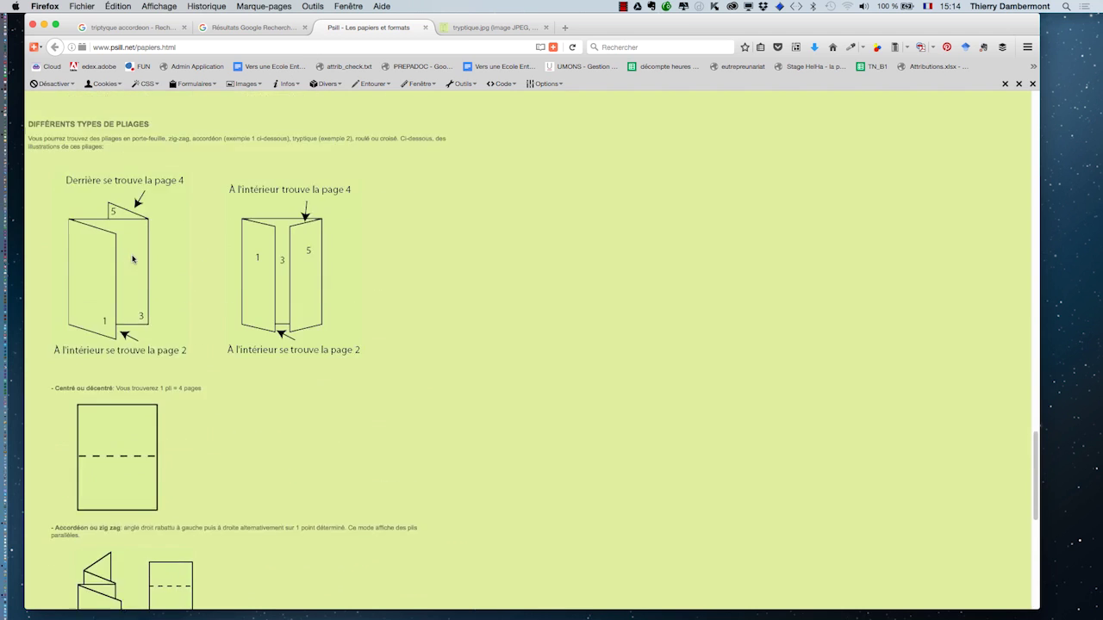
scroll(133, 259, "up", 3)
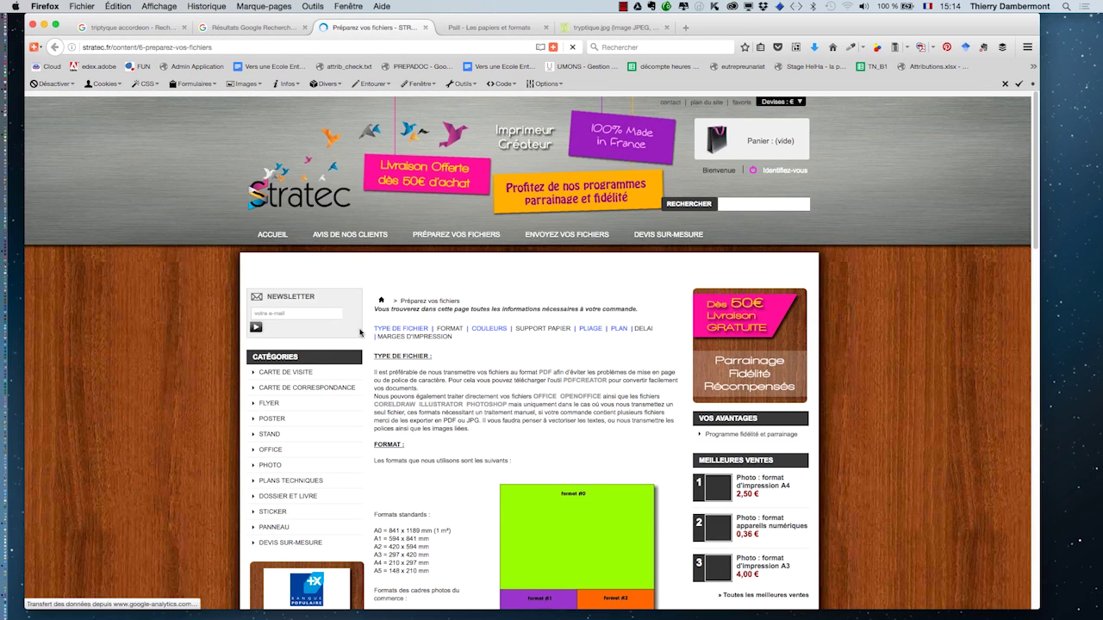
left_click(279, 28)
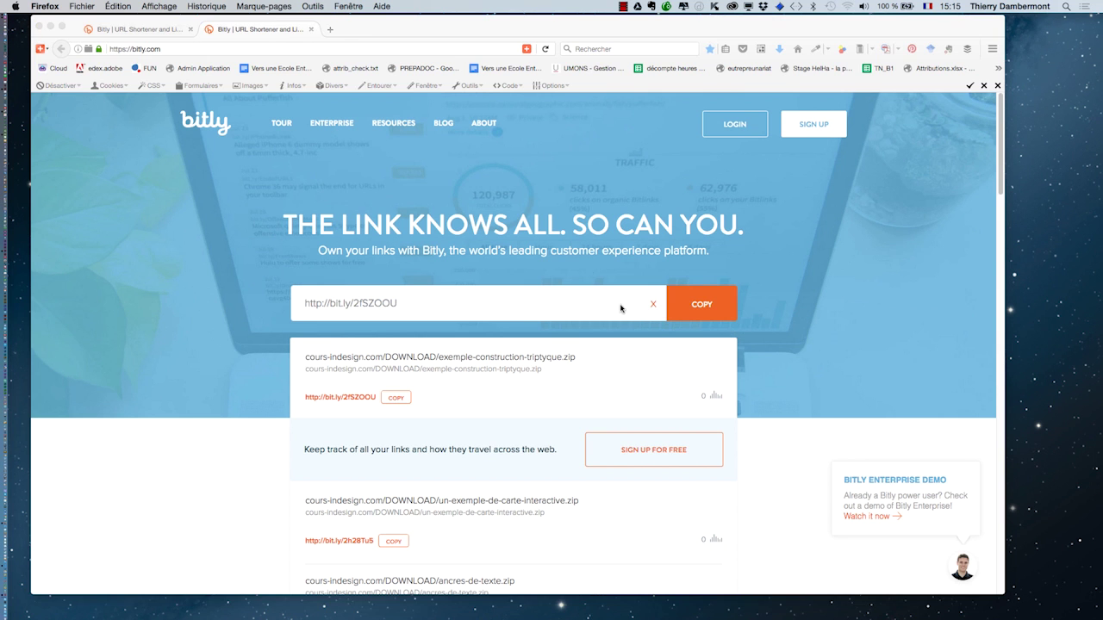
Switch to Finder and open triptyque-01.indd in InDesign, leaving the document's colour profile unmodified
triple_click(576, 295)
key("super+Tab")
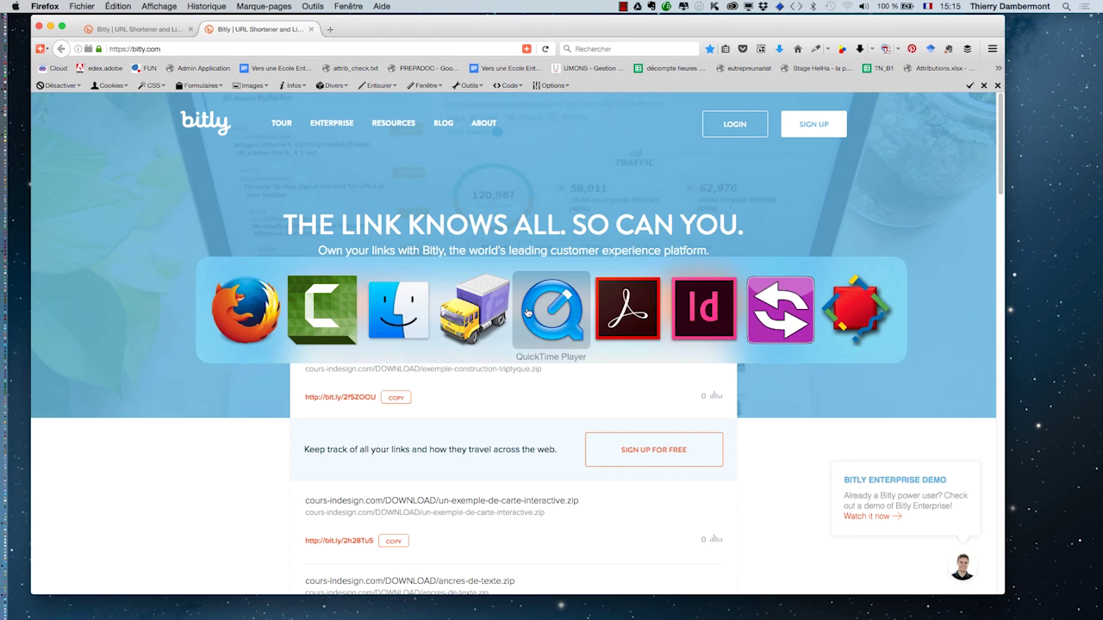
left_click(603, 135)
double_click(603, 136)
left_click(657, 399)
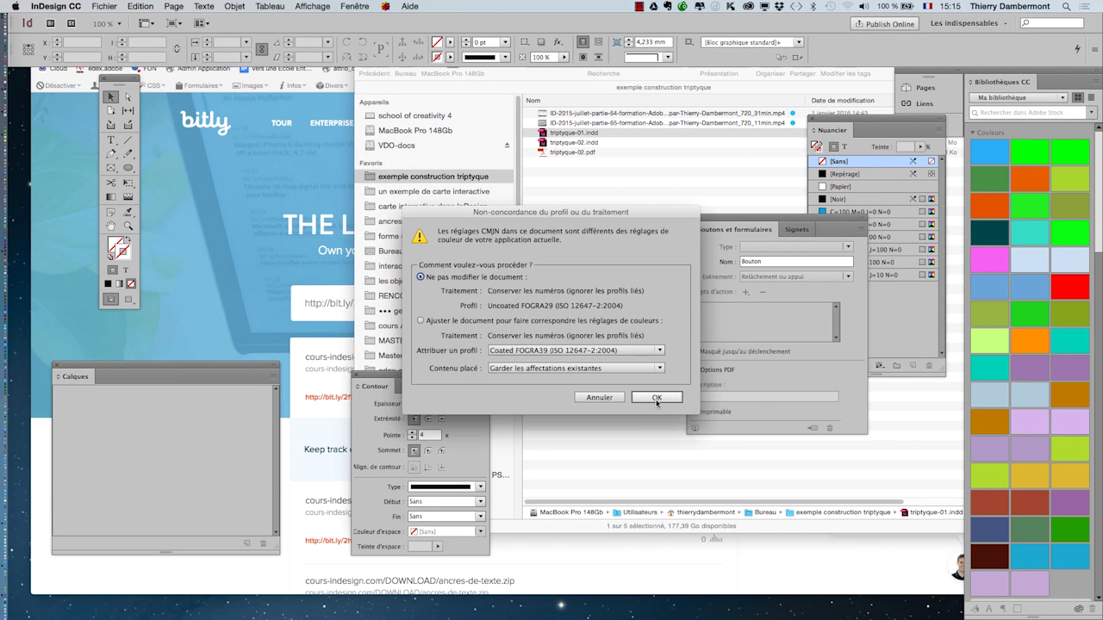
left_click(656, 398)
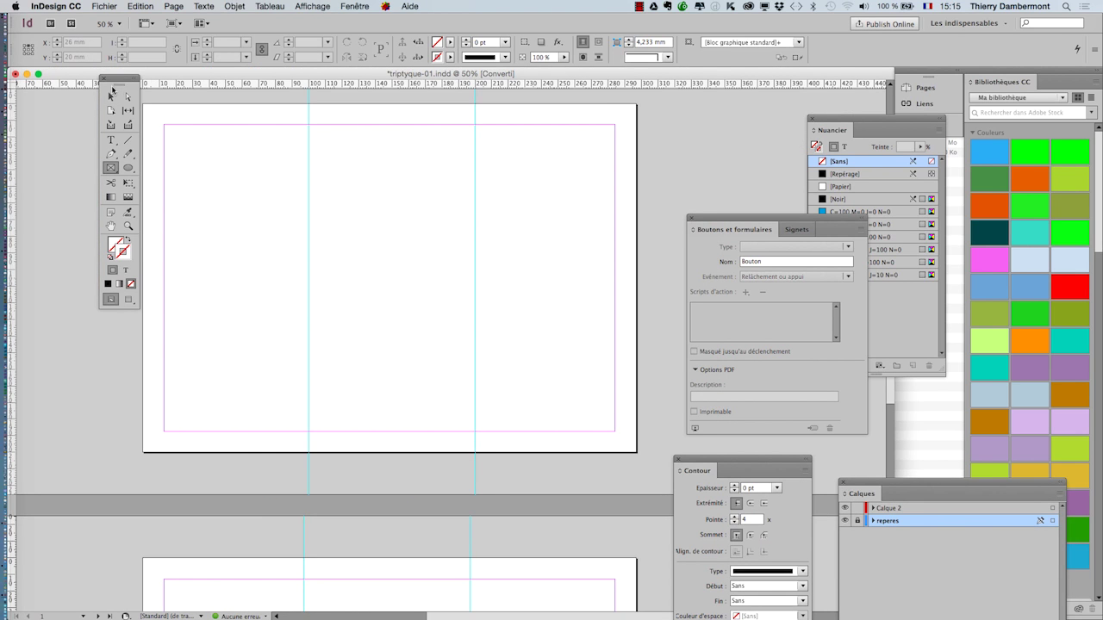
Move the tool palette aside and activate the Rectangle tool instead of the Rectangle Frame tool
left_click_drag(118, 79, 94, 84)
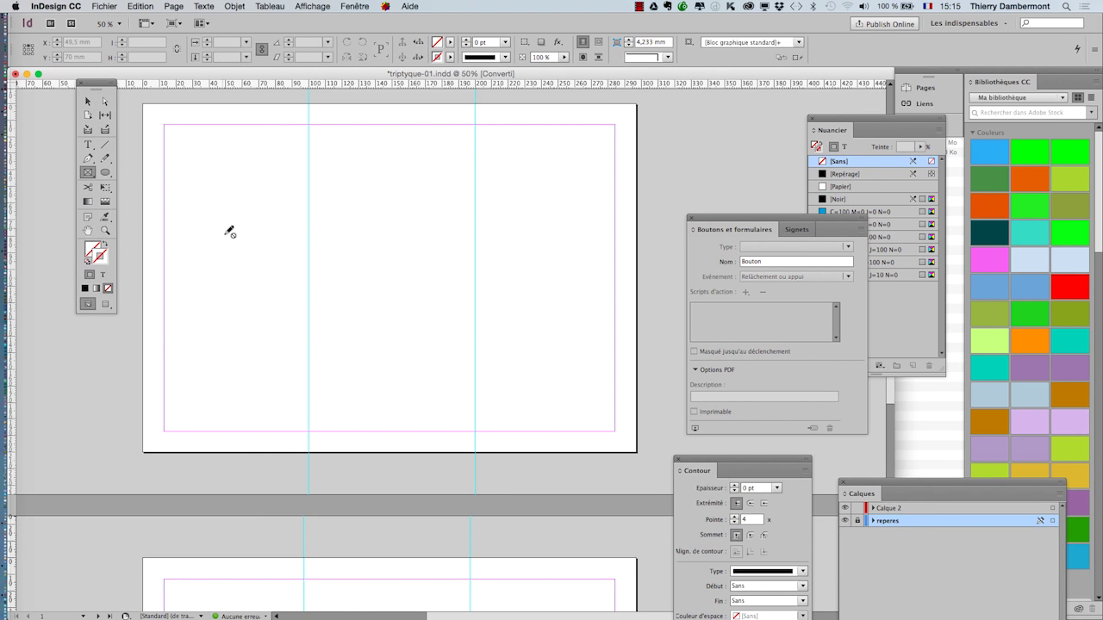
scroll(269, 269, "up", 3)
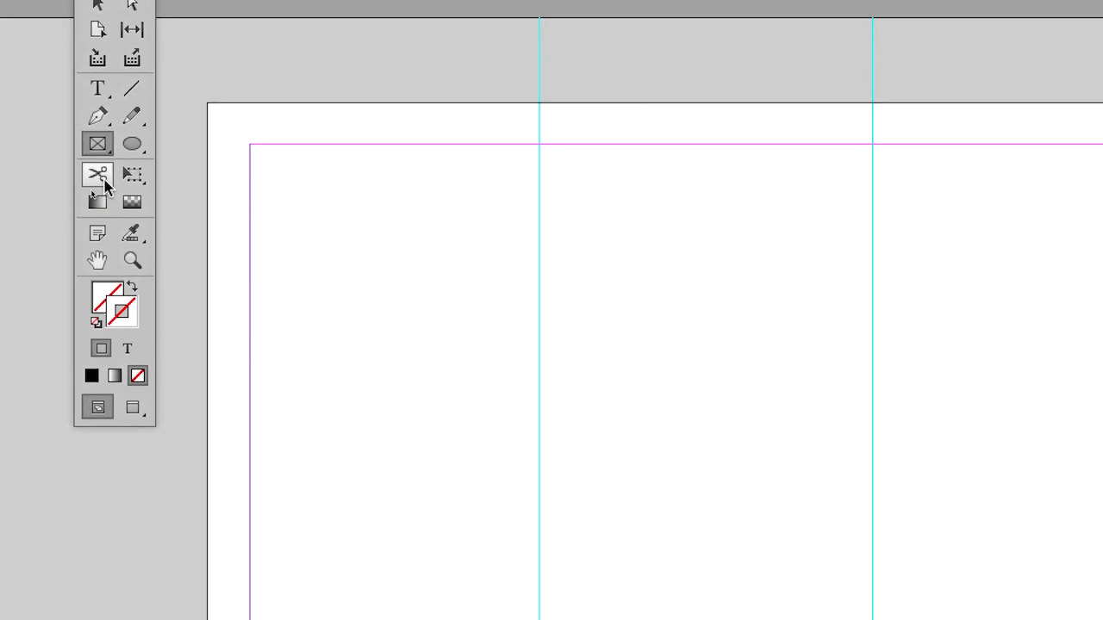
left_click(102, 172)
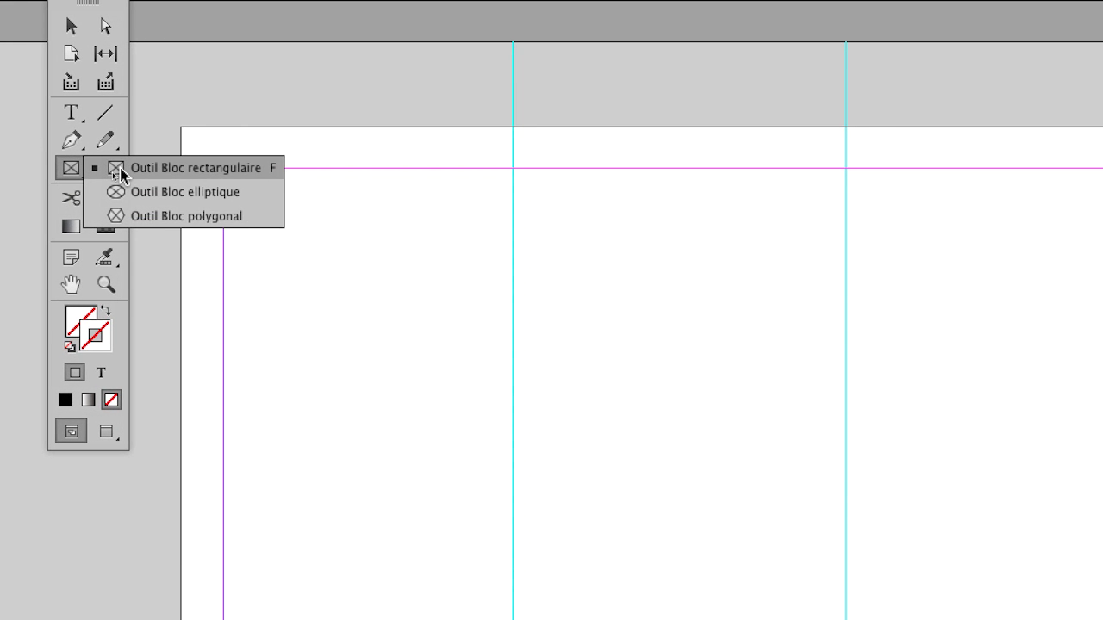
left_click(104, 170)
left_click(116, 172)
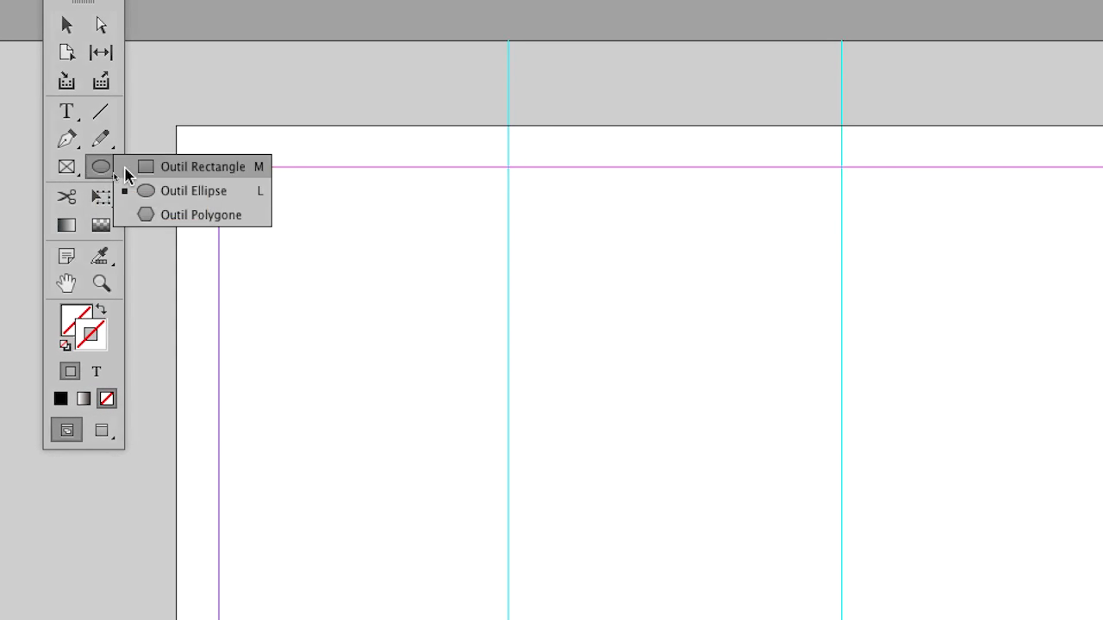
left_click(160, 167)
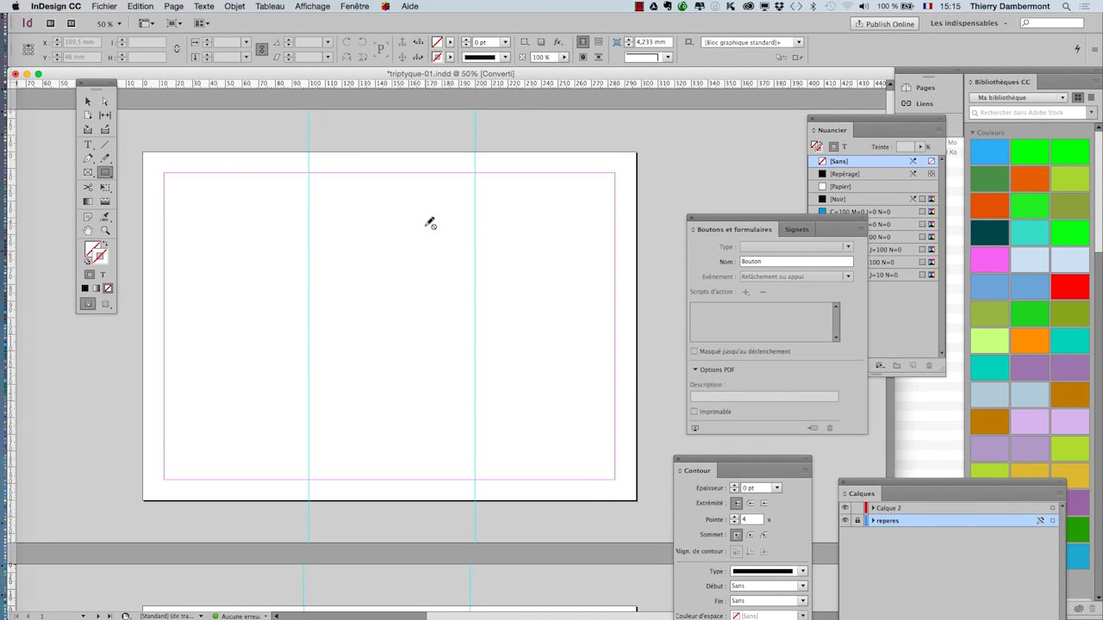
Bring the layers list over the page and create a new layer above Calque 2
left_click(354, 6)
left_click(387, 81)
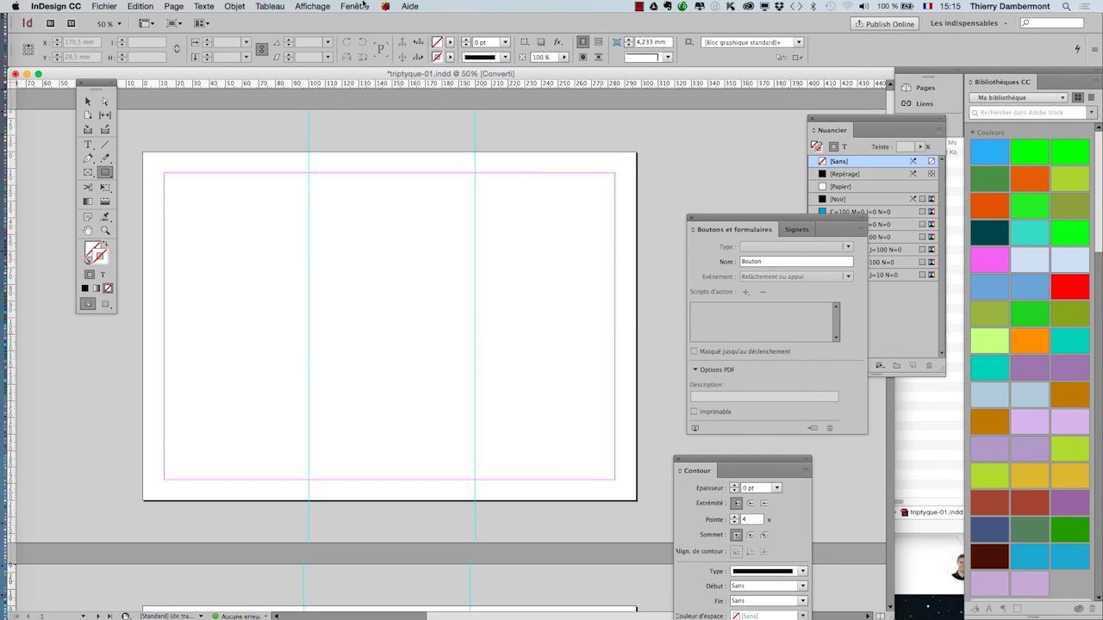
left_click(354, 6)
left_click(379, 81)
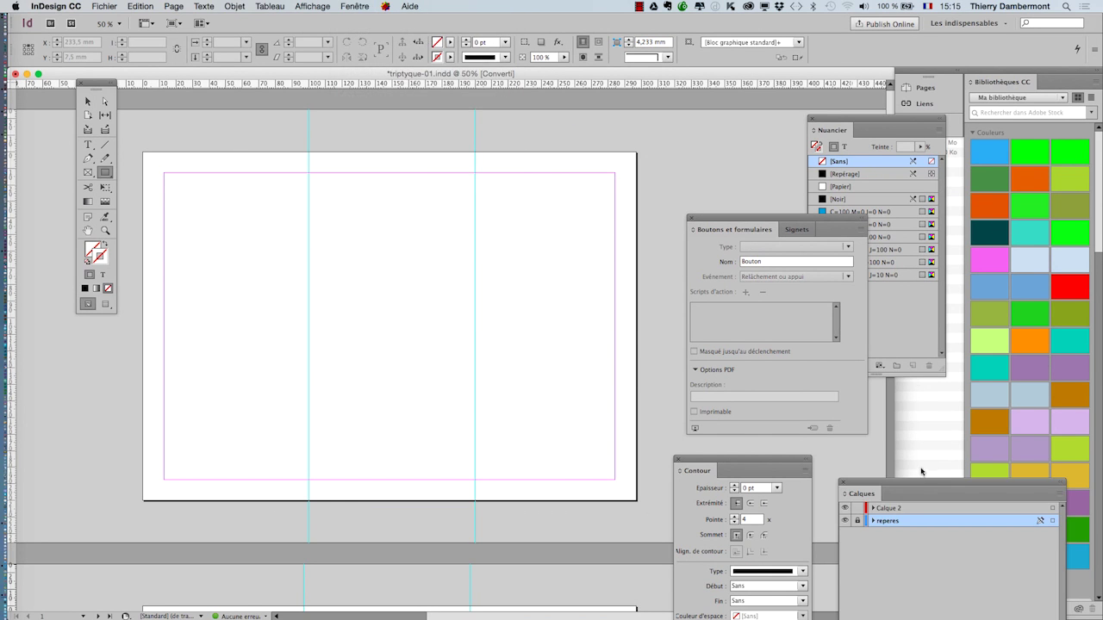
left_click_drag(908, 480, 469, 133)
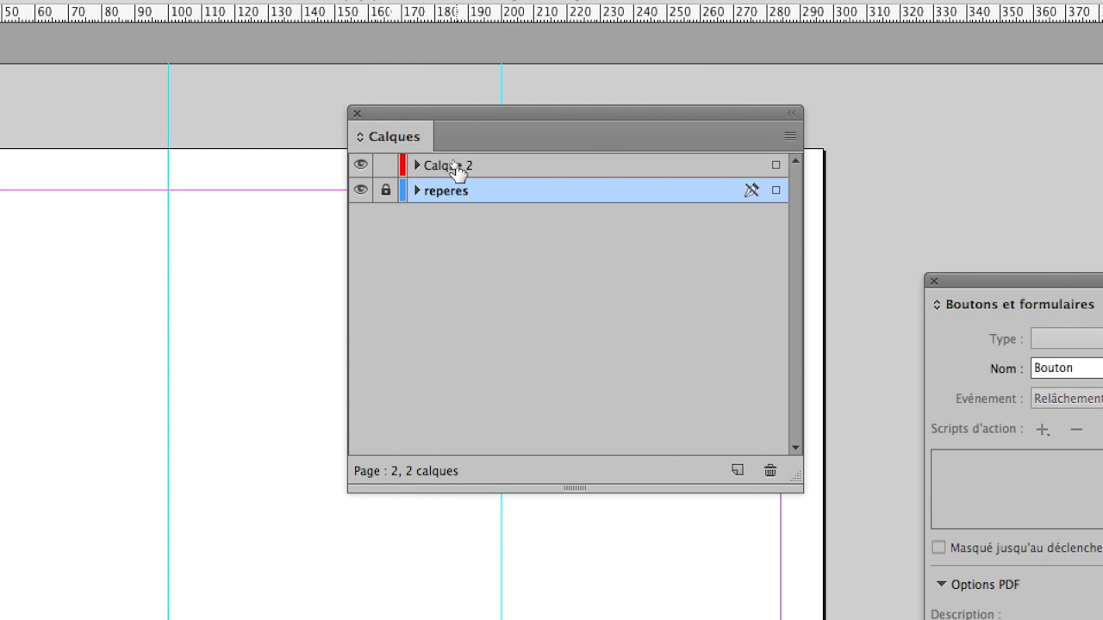
left_click(456, 172)
left_click(736, 471)
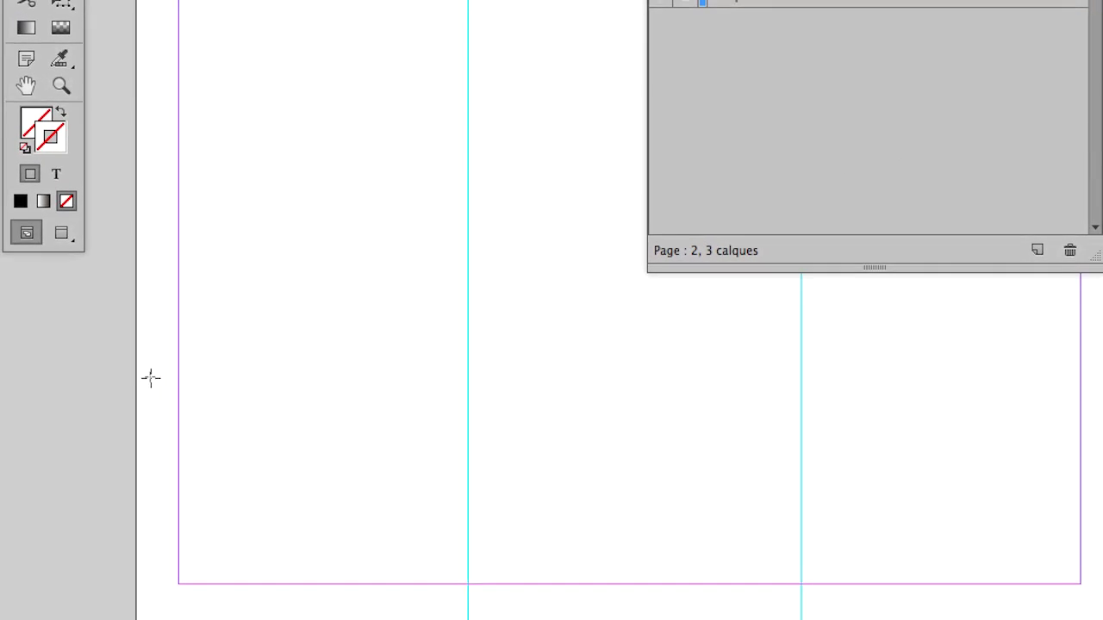
Draw a rectangle about 100 × 47 mm across the first panel and fill it with C=0 M=100 J=0 N=0 at 36% tint
left_click_drag(151, 373, 463, 520)
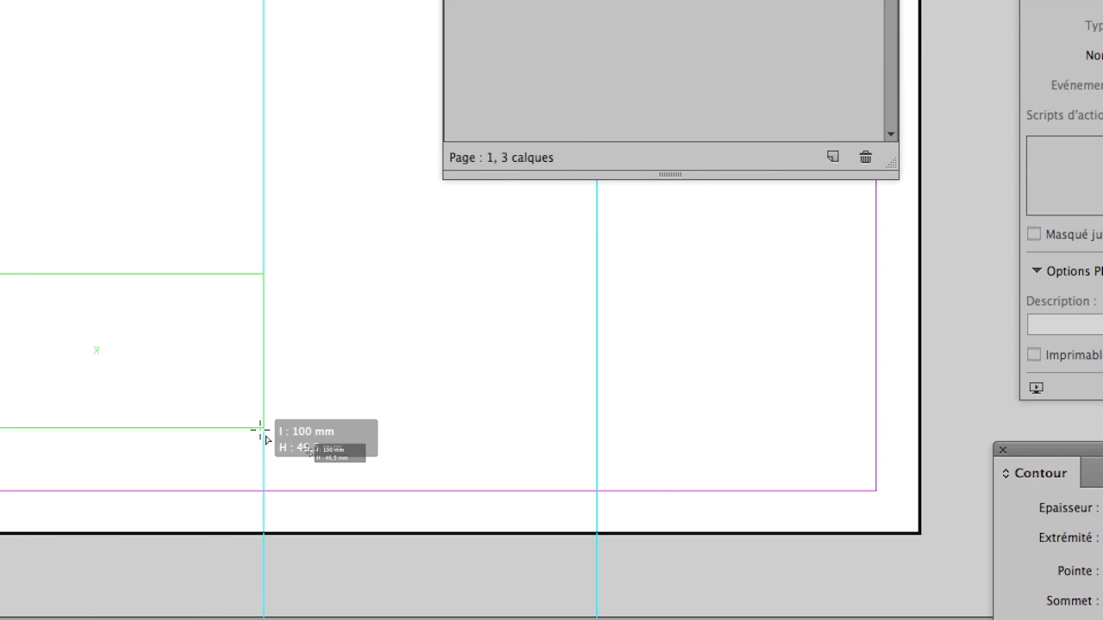
left_click_drag(261, 428, 261, 422)
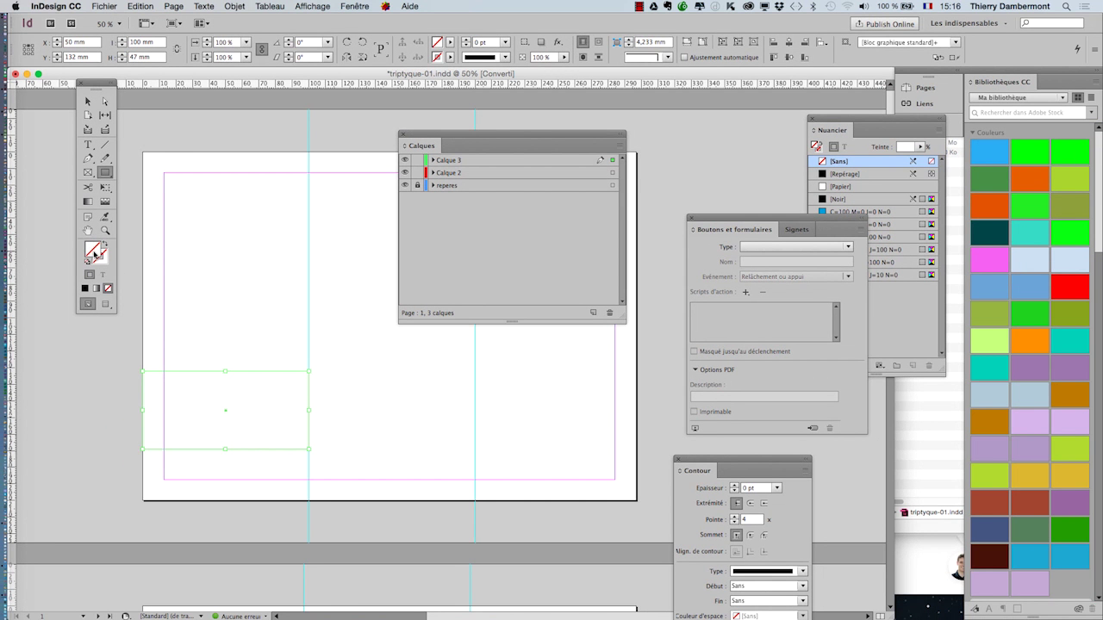
left_click_drag(836, 224, 732, 309)
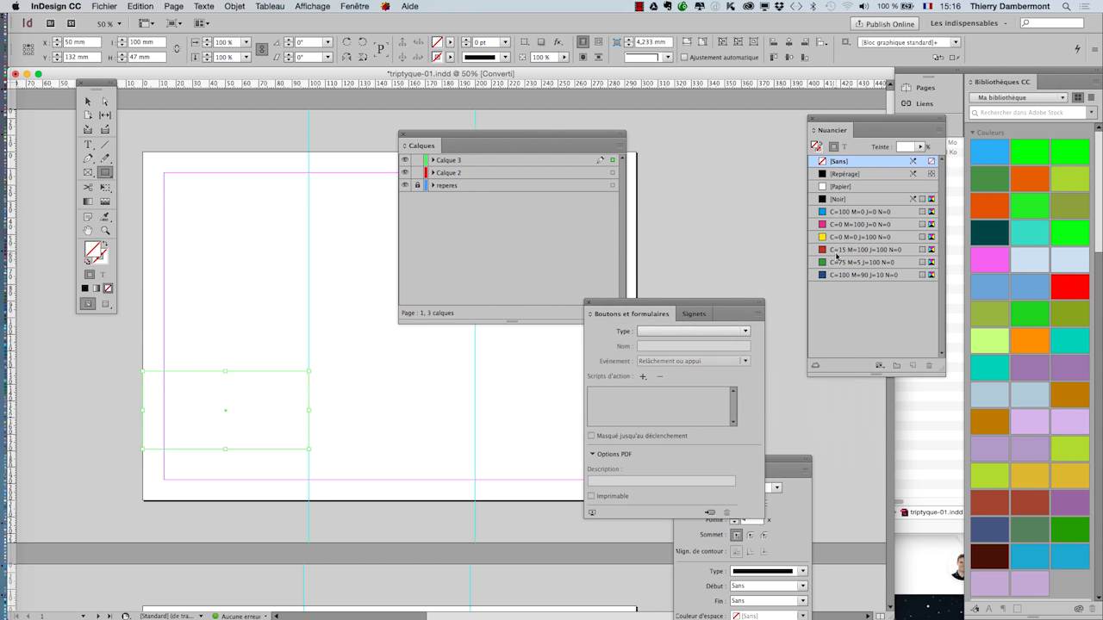
left_click(851, 212)
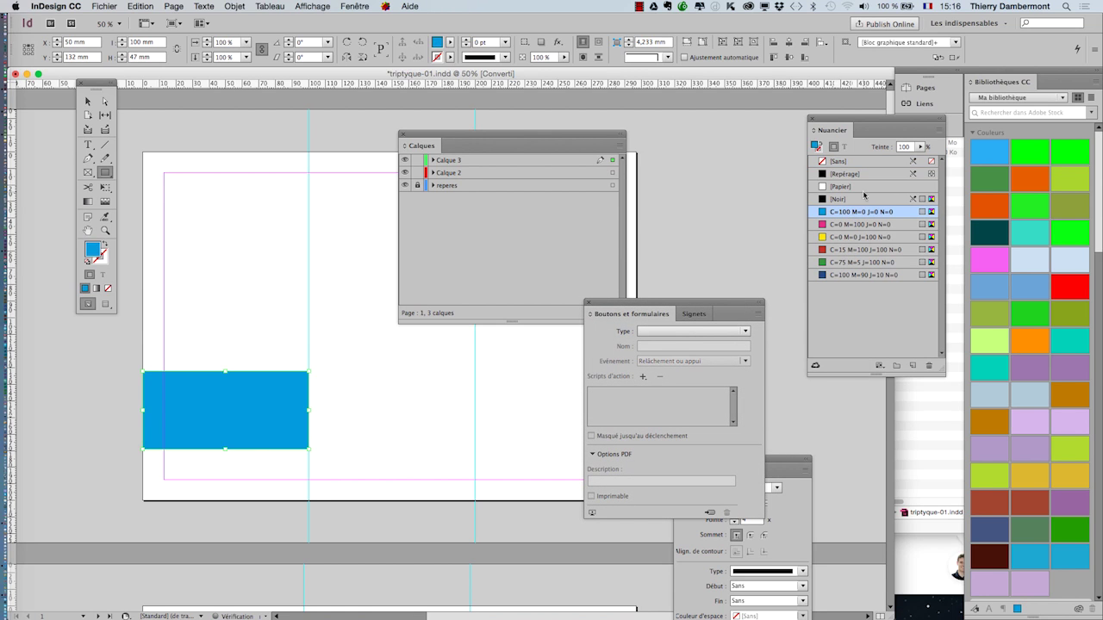
left_click_drag(462, 139, 433, 459)
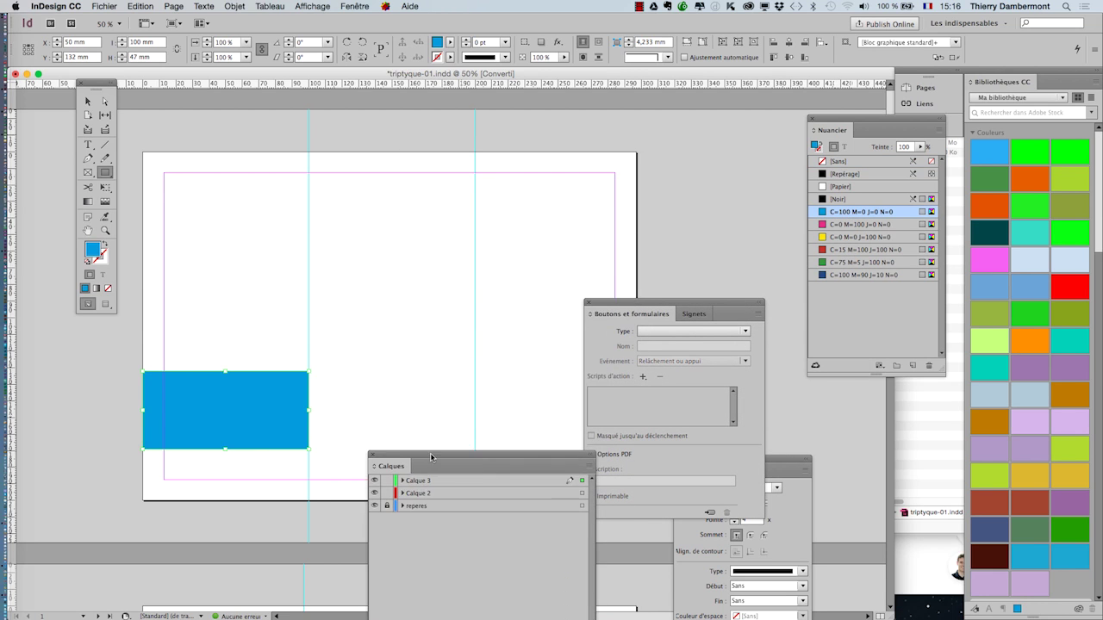
left_click(871, 224)
left_click_drag(921, 148, 886, 161)
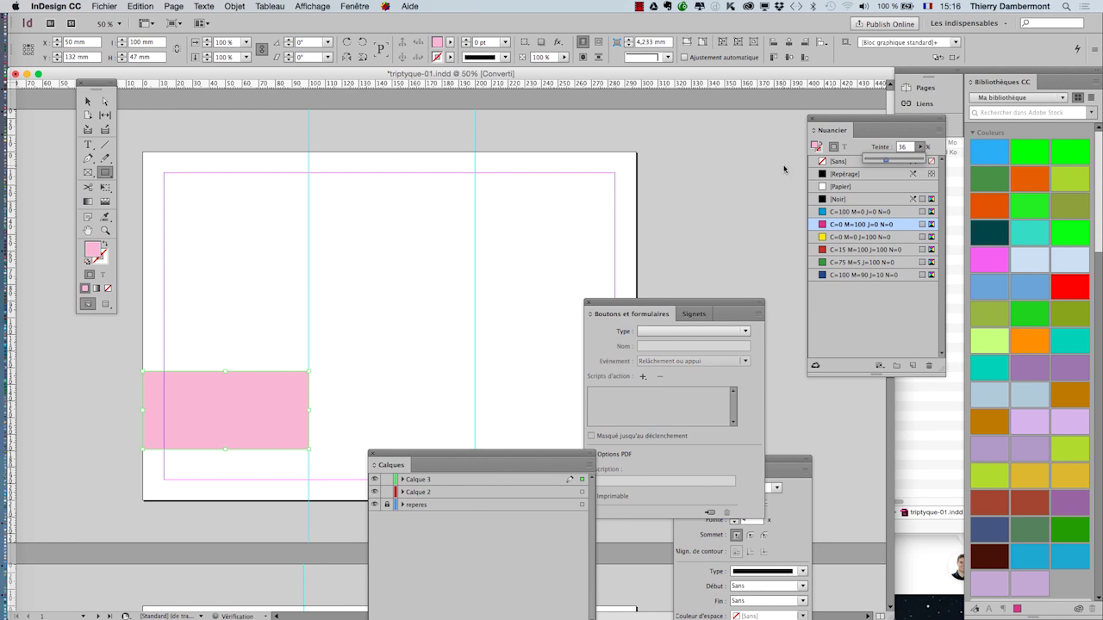
Move the pink rectangle to the third panel, aligning its left edge with the second fold guide
left_click(87, 101)
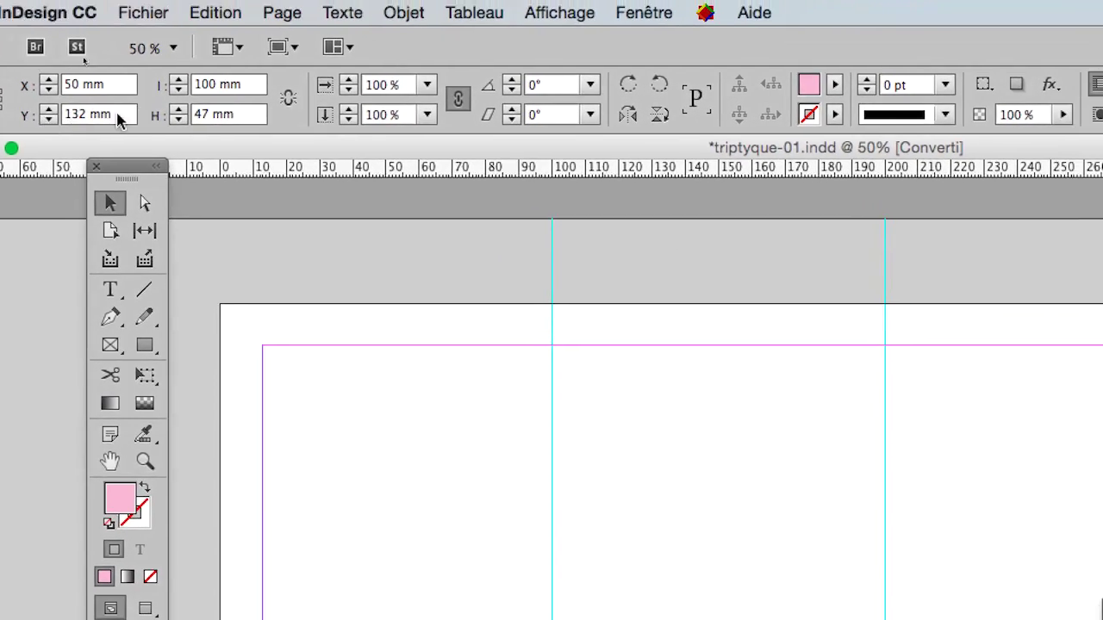
left_click(151, 86)
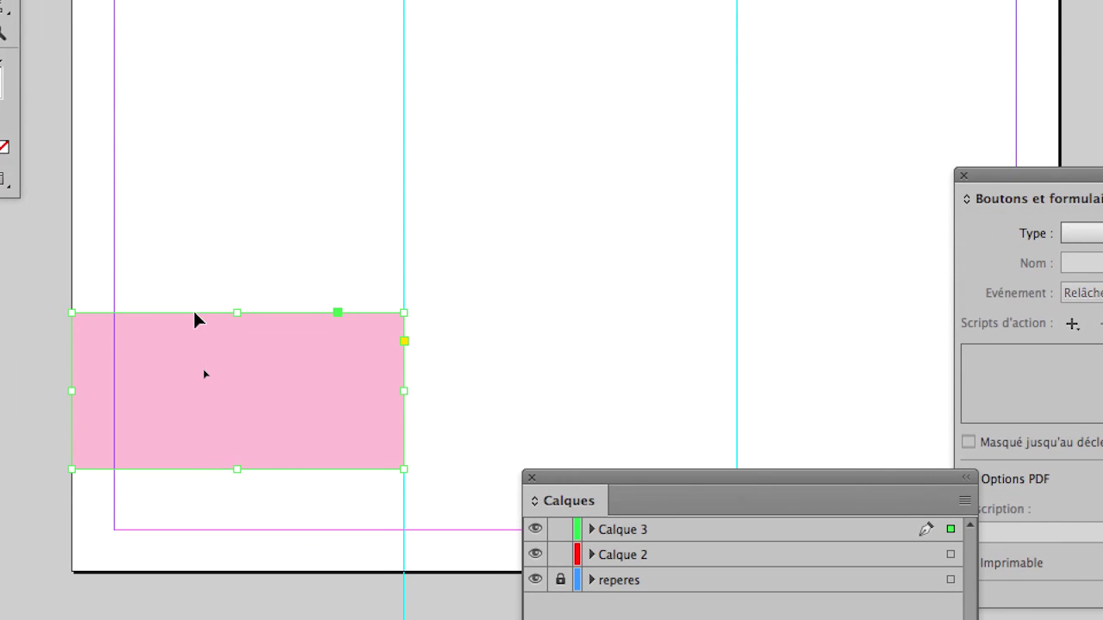
left_click_drag(258, 431, 427, 292)
left_click_drag(272, 269, 390, 114)
left_click_drag(312, 222, 308, 218)
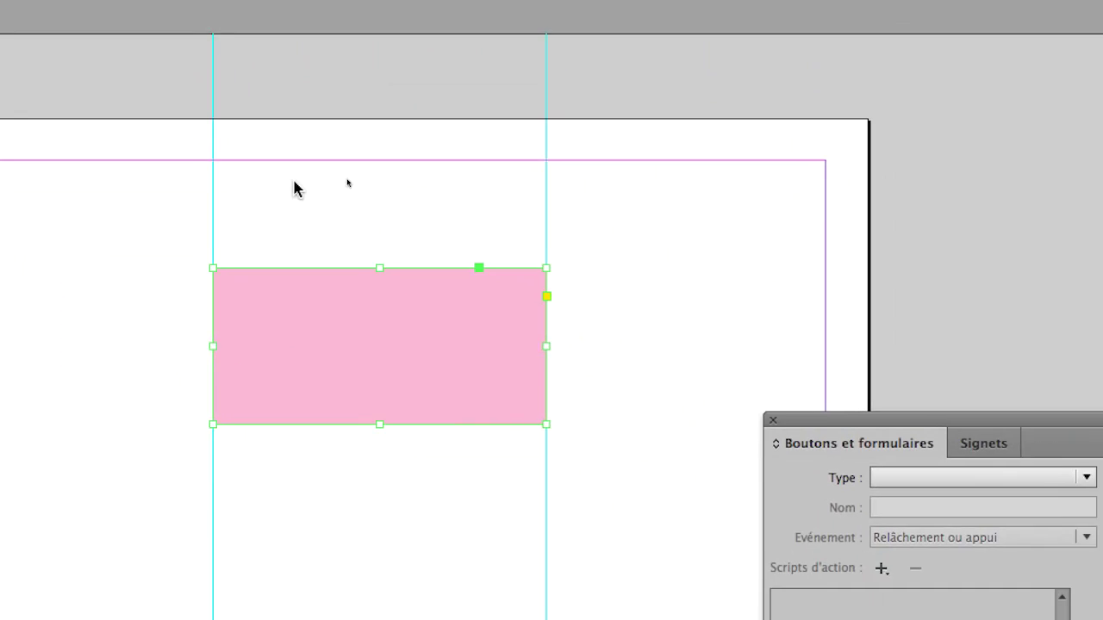
left_click_drag(580, 454, 802, 396)
left_click_drag(371, 199, 485, 168)
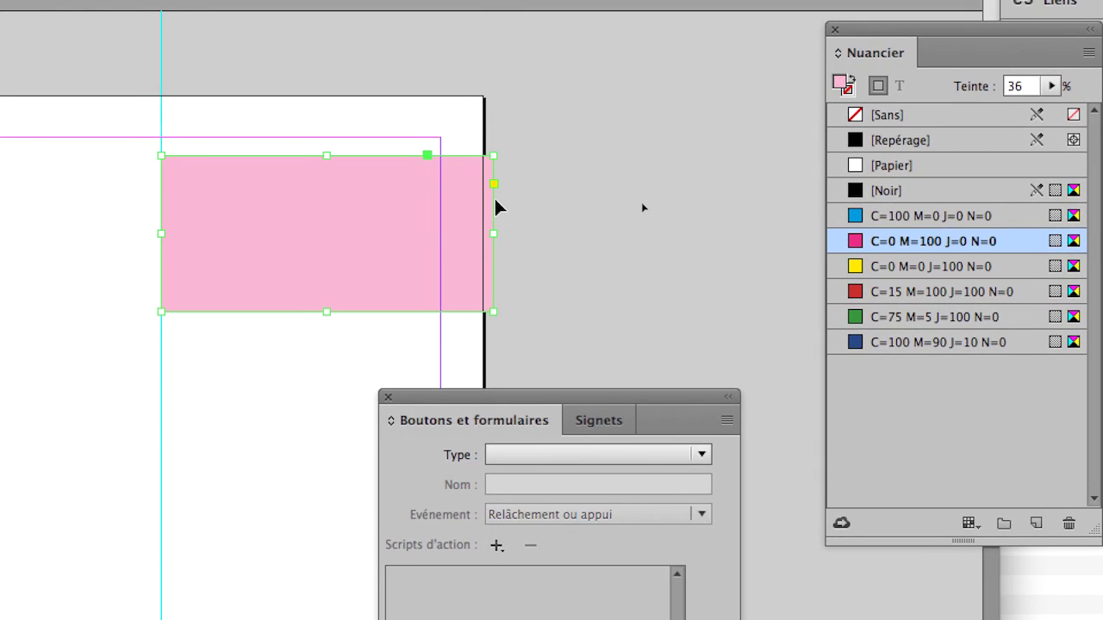
Narrow the pink rectangle to 97 mm so its right edge meets the page edge, and move the tool palette off the page
scroll(496, 208, "up", 3)
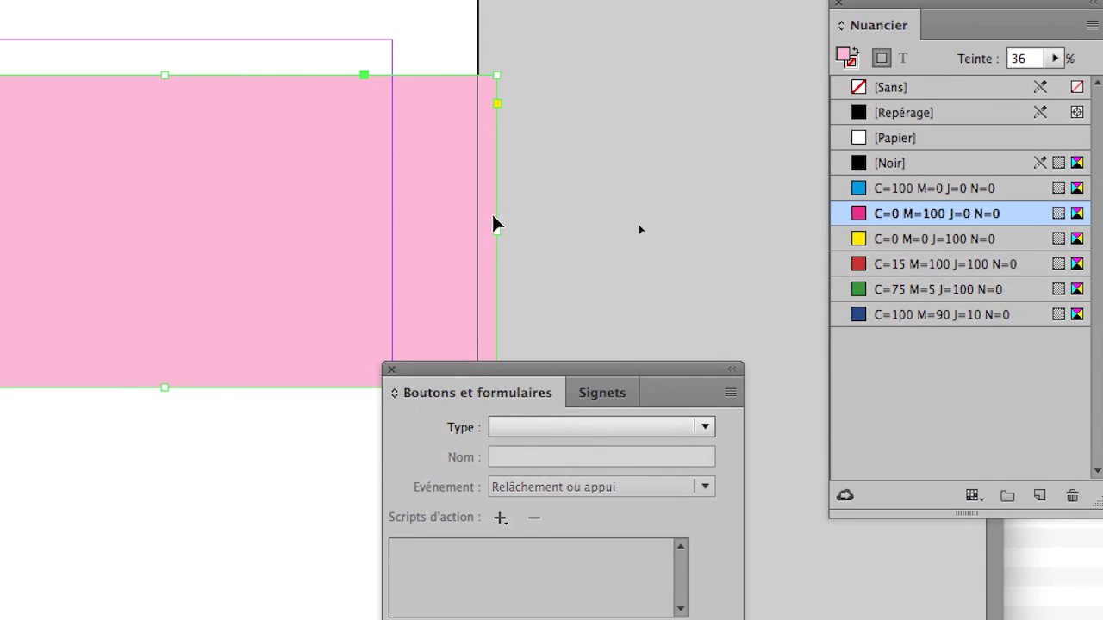
left_click_drag(493, 224, 478, 222)
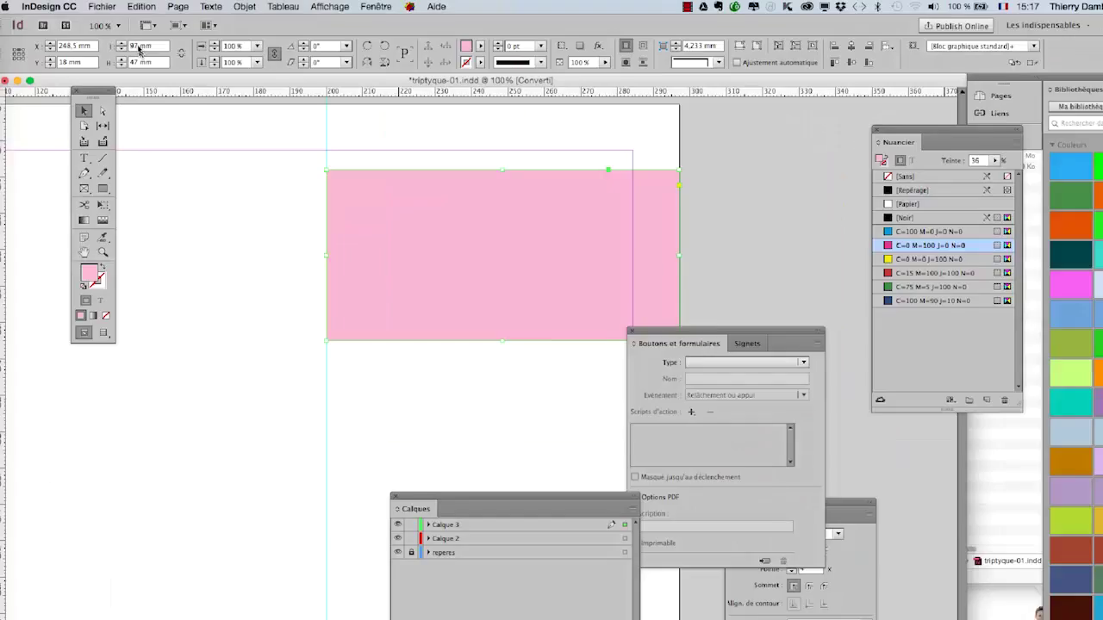
scroll(465, 172, "down", 2)
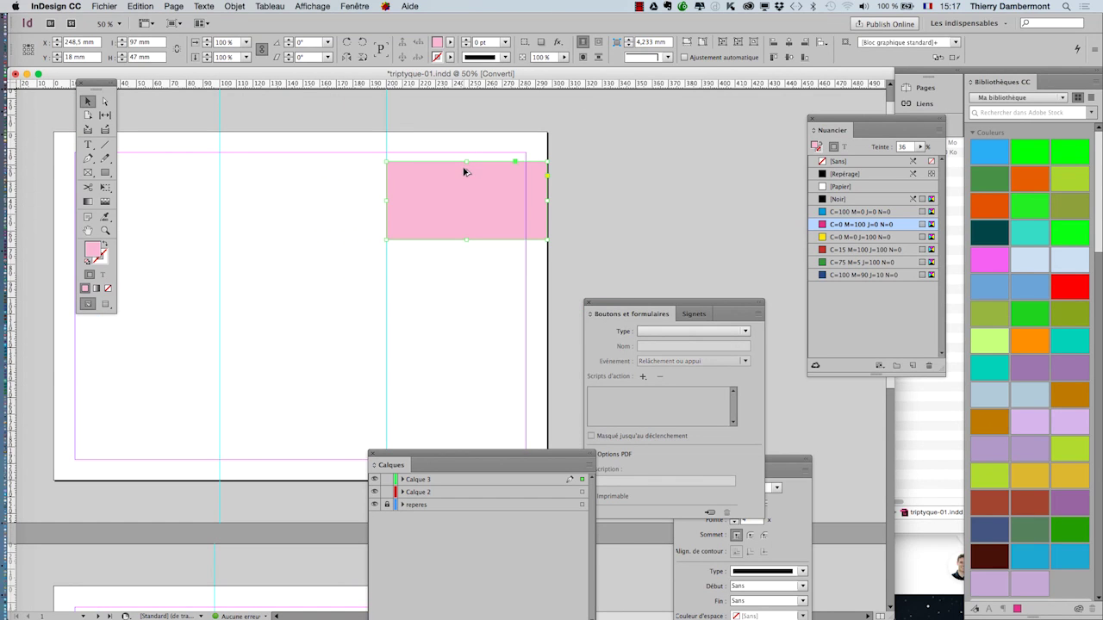
left_click_drag(67, 102, 40, 108)
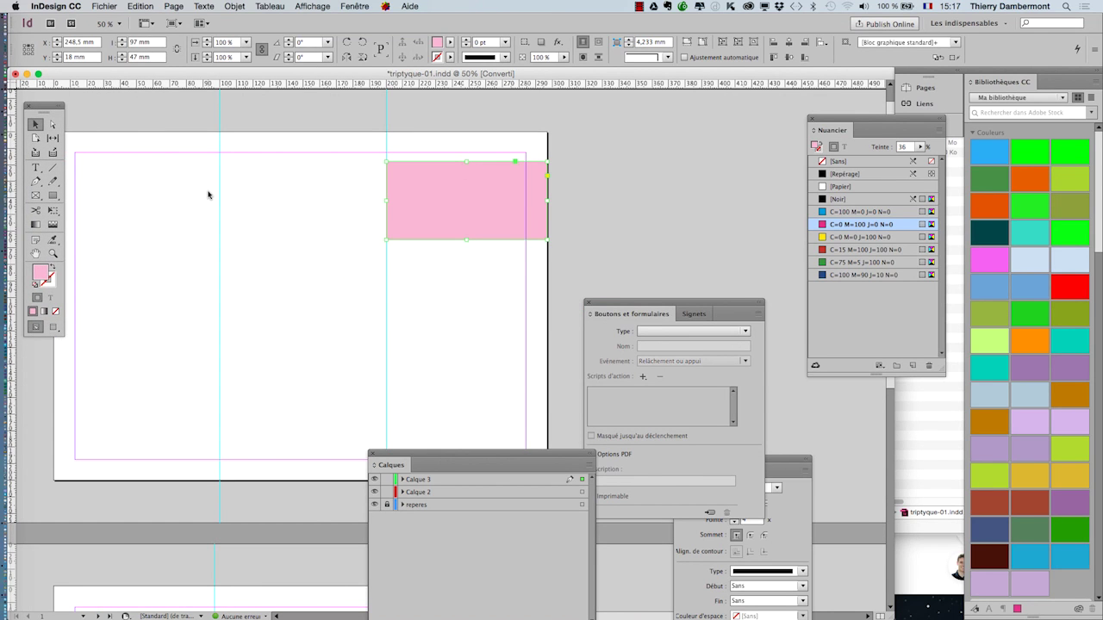
Deselect the pink rectangle and move the buttons-and-forms and layers palettes clear of the two pages
key("super+minus")
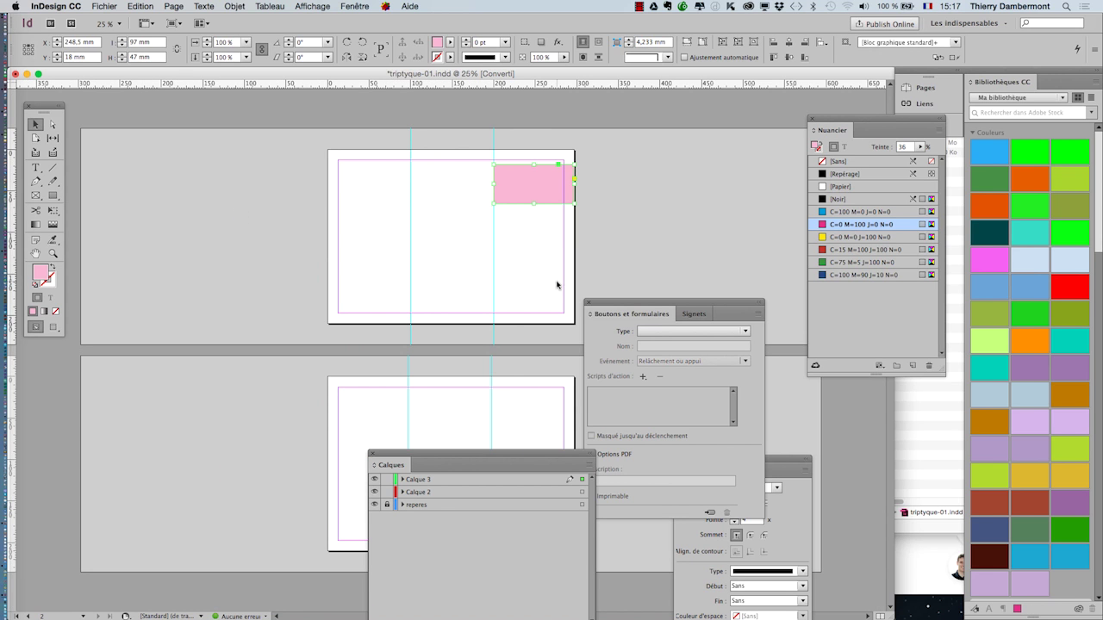
left_click_drag(606, 307, 664, 286)
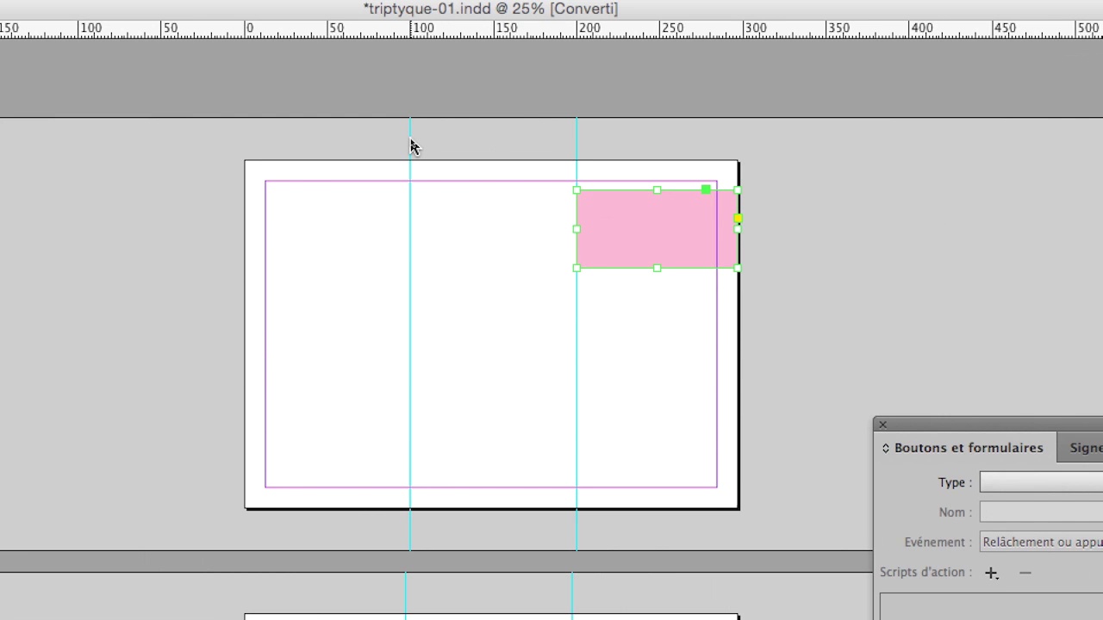
left_click(410, 146)
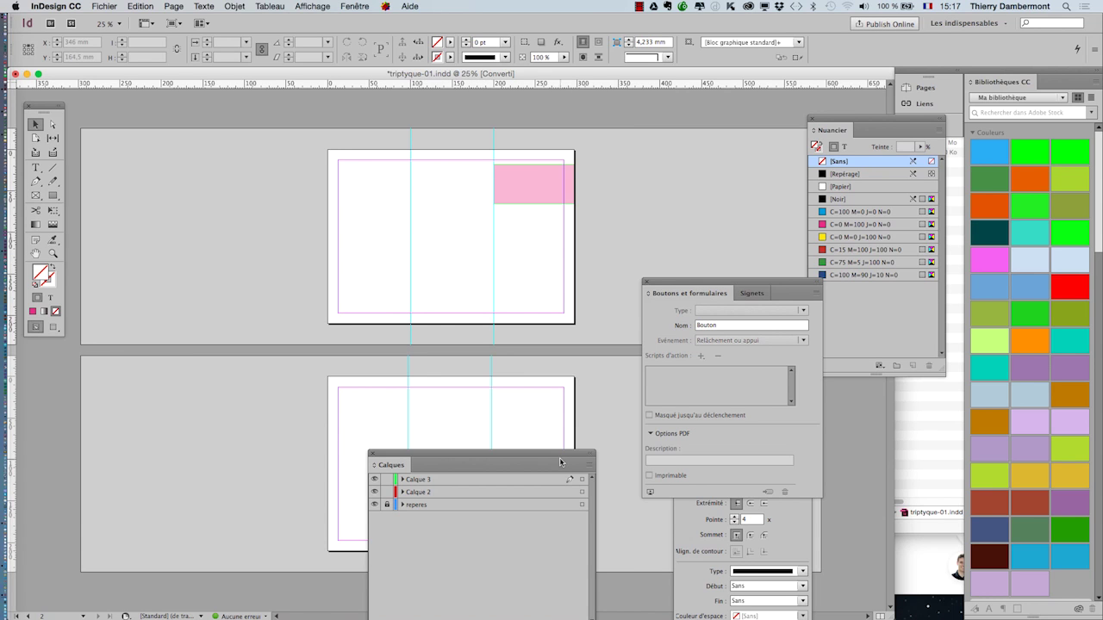
left_click_drag(560, 453, 252, 404)
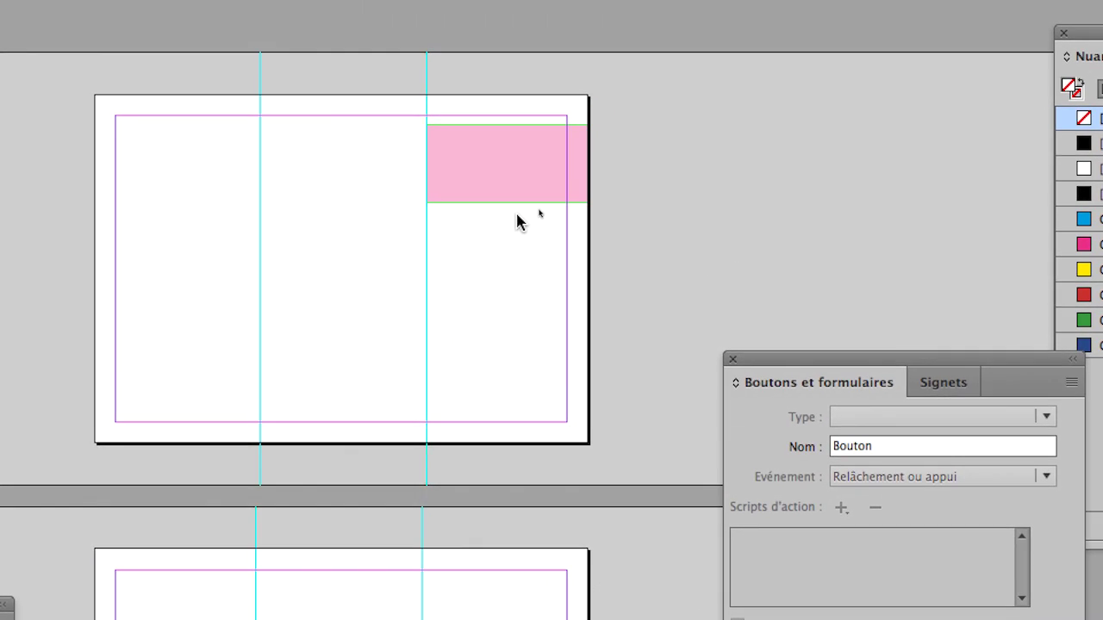
Move the pink rectangle to the second page's first panel, aligning it between the page edge and first fold guide, and check its width
left_click_drag(517, 221, 482, 354)
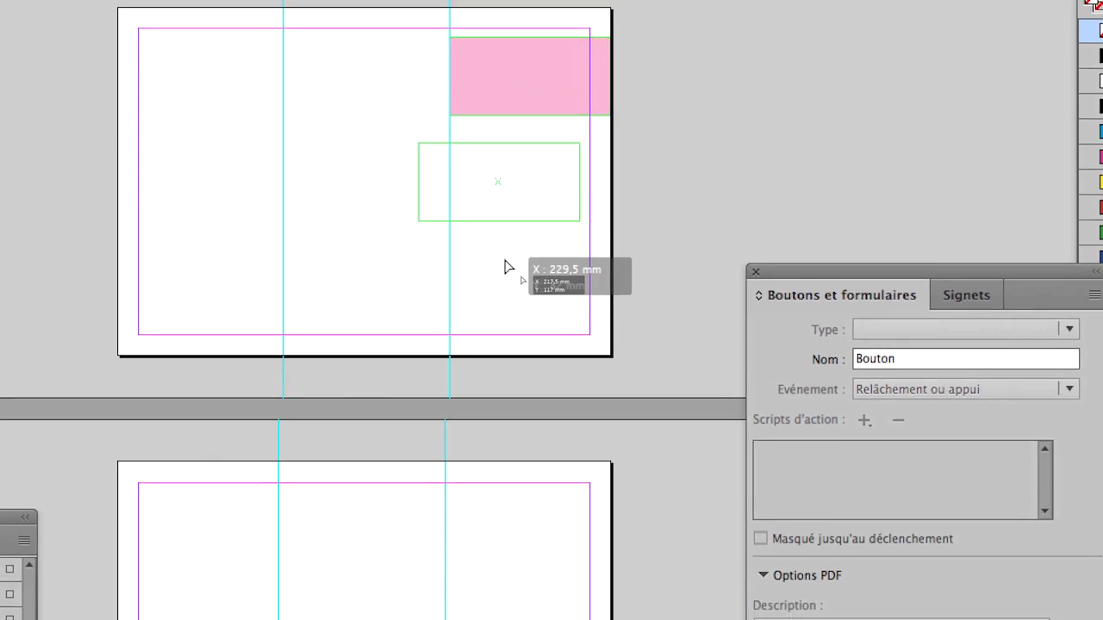
left_click_drag(504, 267, 213, 610)
key("super+equal")
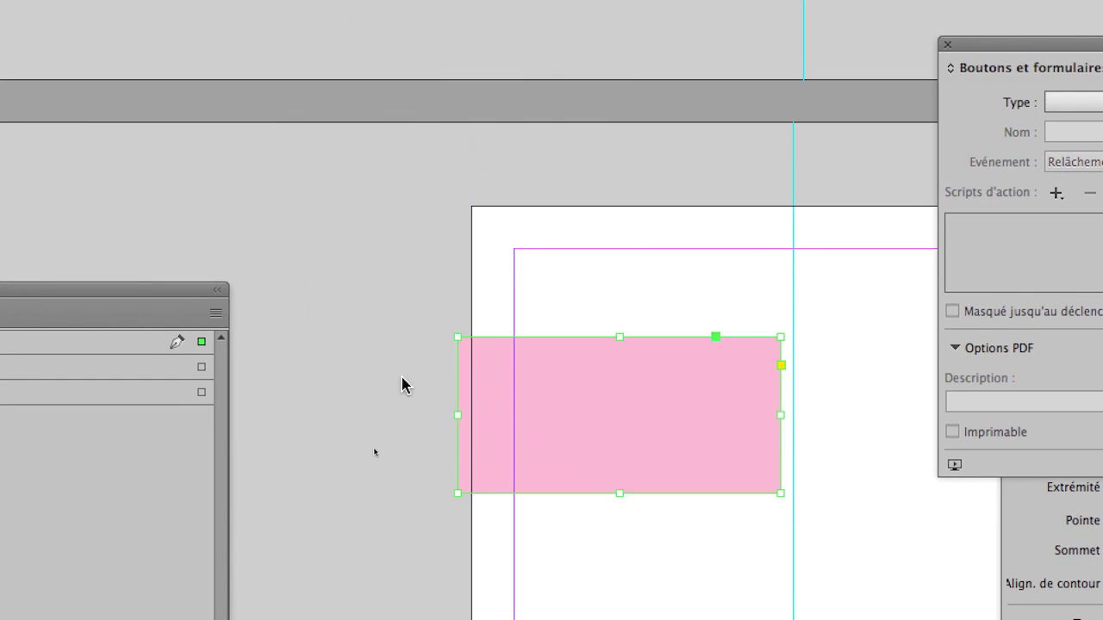
key("super+equal")
key("space")
left_click_drag(685, 260, 419, 8)
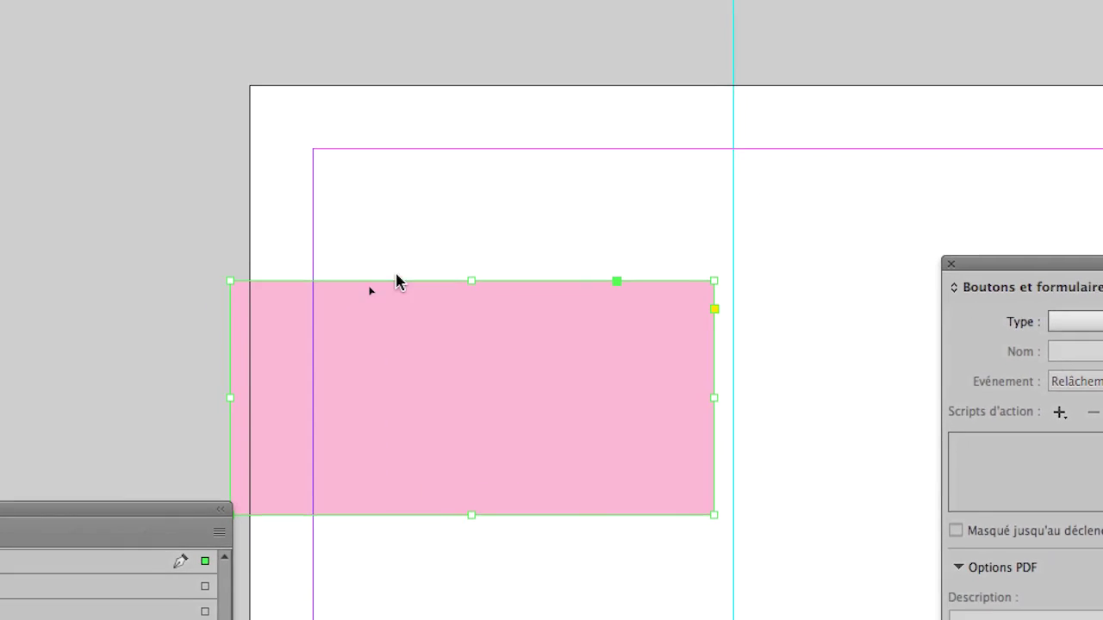
mouse_move(396, 281)
left_mouse_down()
mouse_move(406, 284)
mouse_move(401, 276)
left_mouse_up()
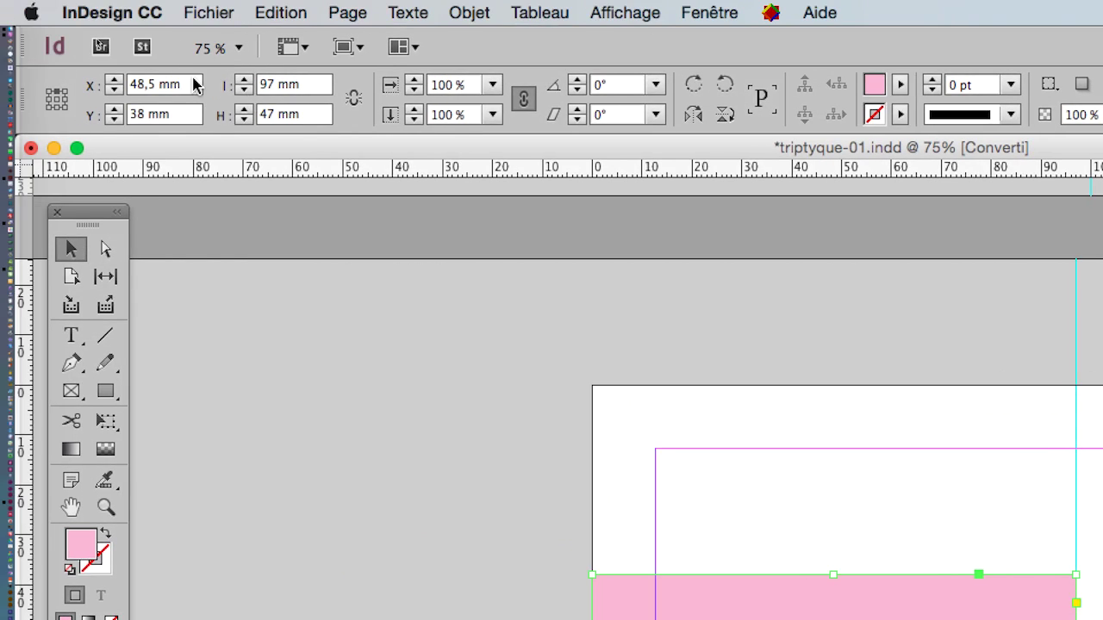
left_click_drag(273, 83, 256, 89)
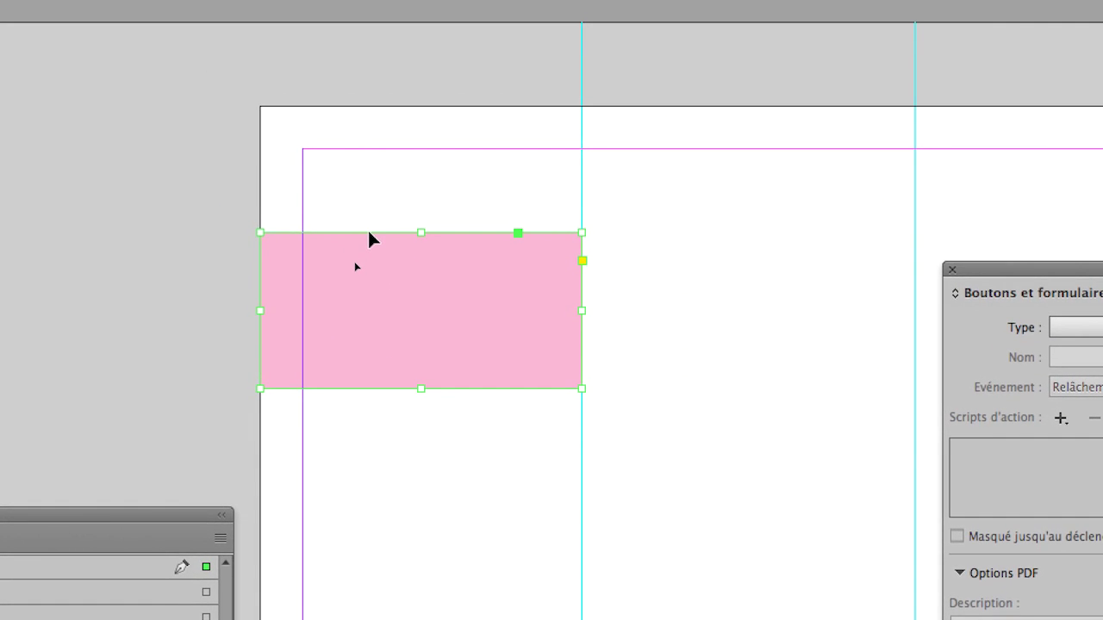
Fit the pink rectangle to the second page's middle panel at 100 mm wide and move it across the third panel
left_click_drag(368, 236, 488, 212)
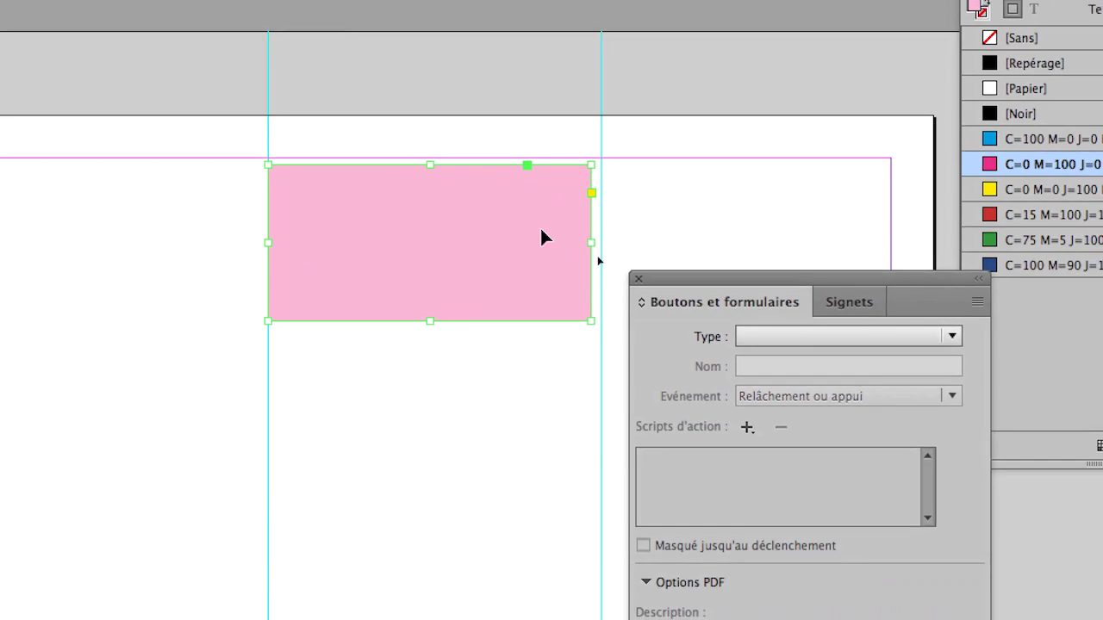
left_click_drag(591, 242, 600, 242)
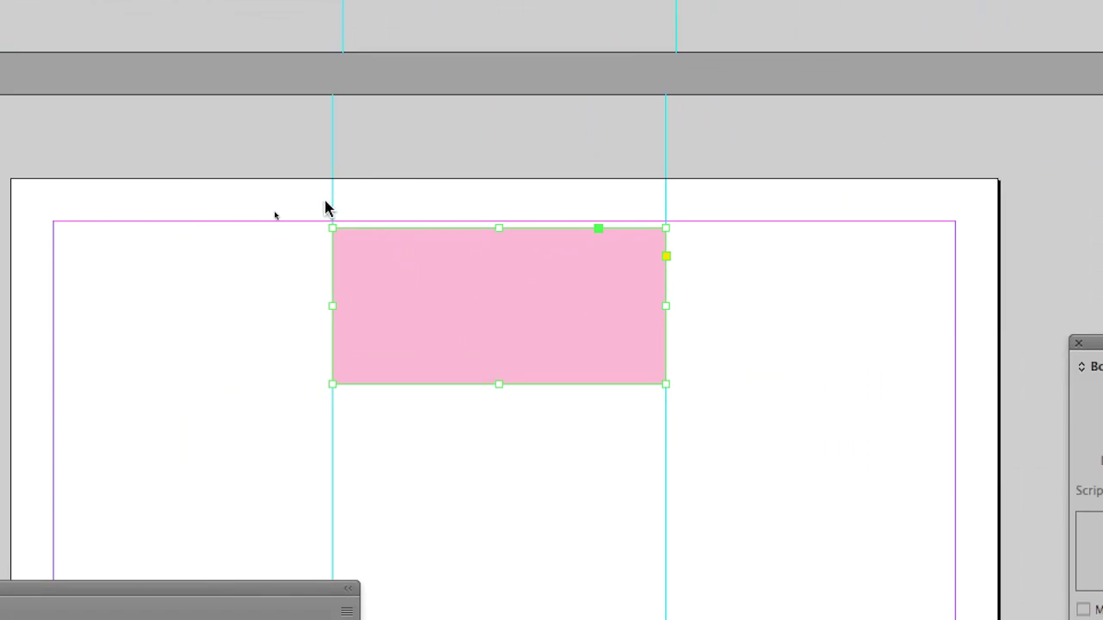
left_click_drag(384, 238, 706, 253)
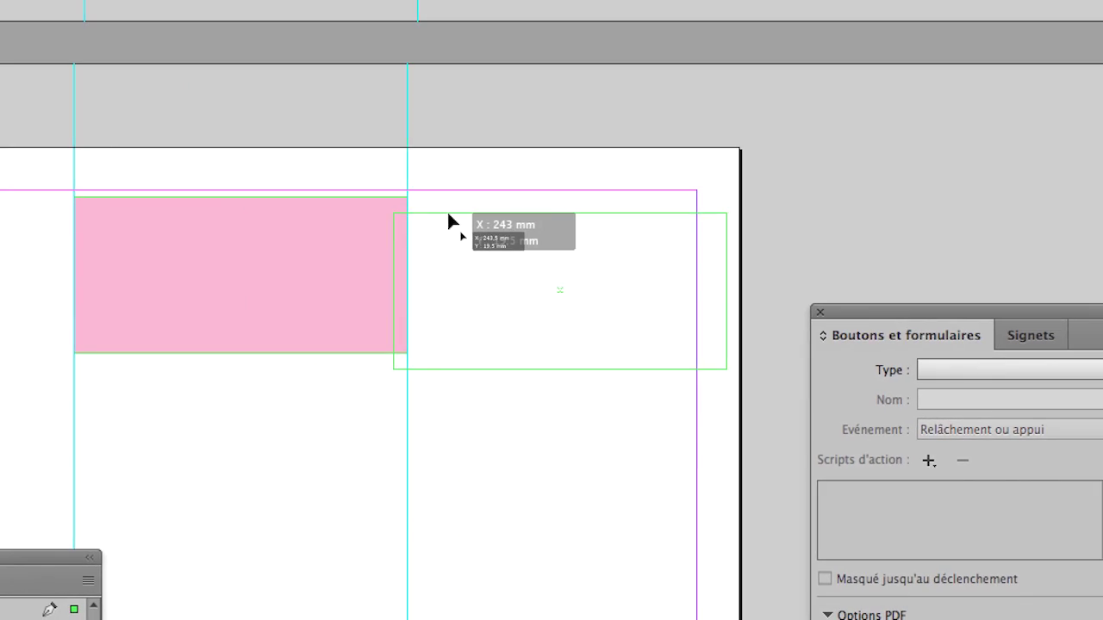
left_click_drag(449, 223, 455, 222)
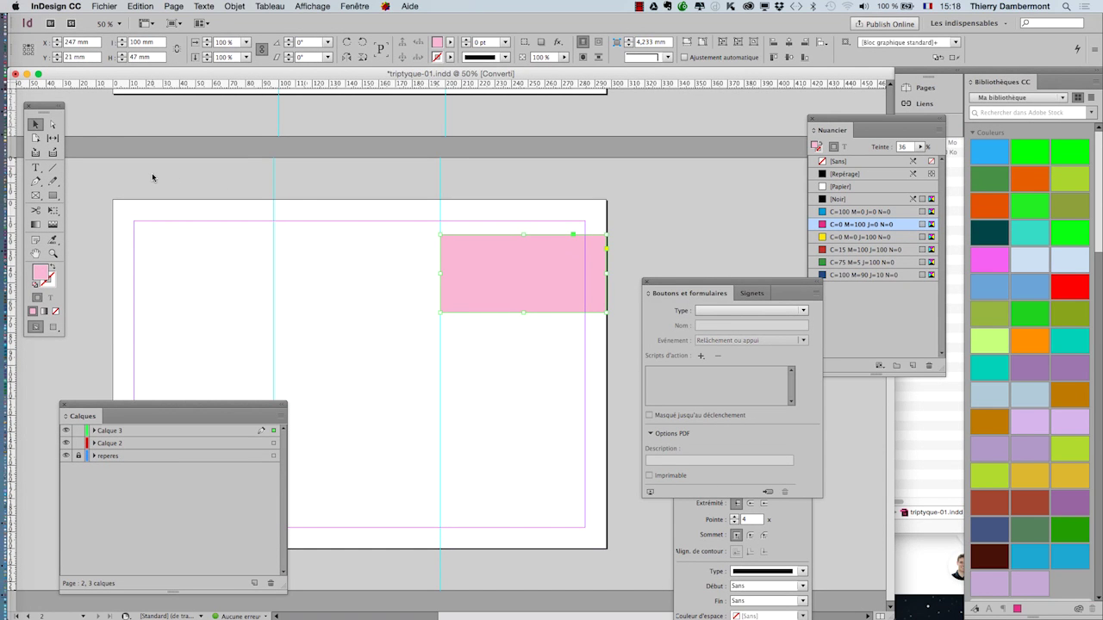
Close triptyque-01.indd without saving the changes
key("super+w")
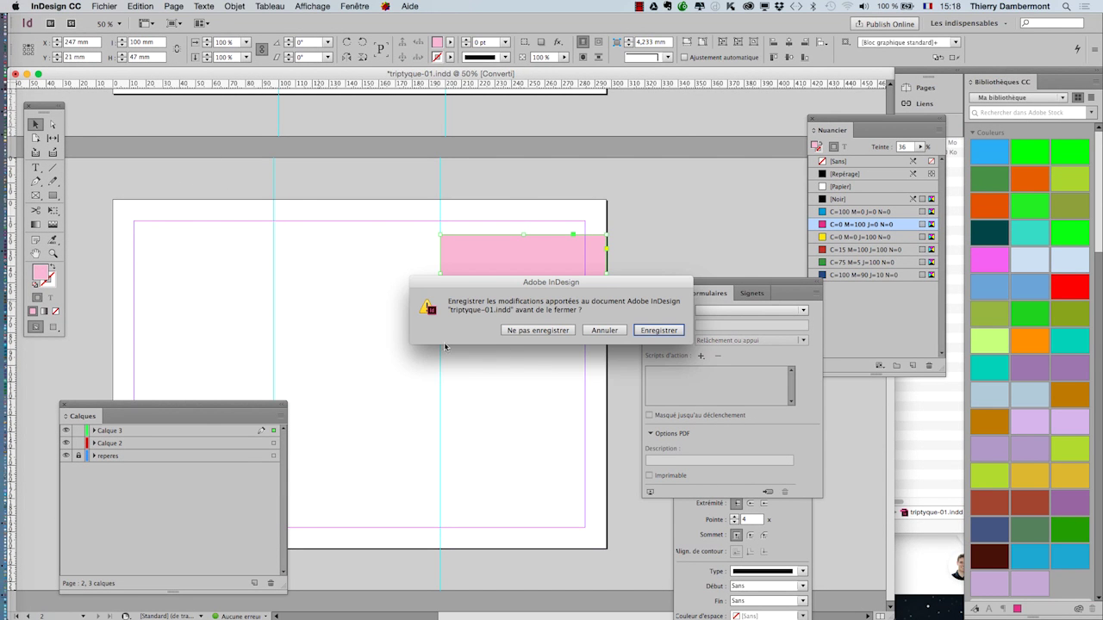
left_click(536, 333)
left_click(558, 345)
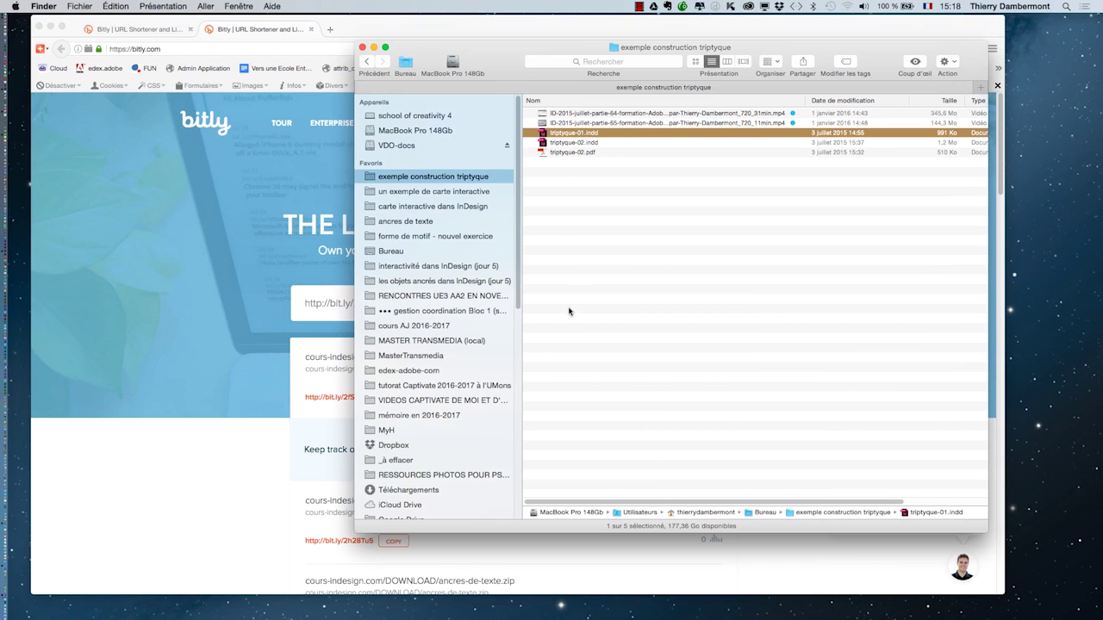
Open triptyque-02.indd from the exemple construction triptyque folder, leaving the document's RGB and CMYK colour settings unmodified
left_click(591, 143)
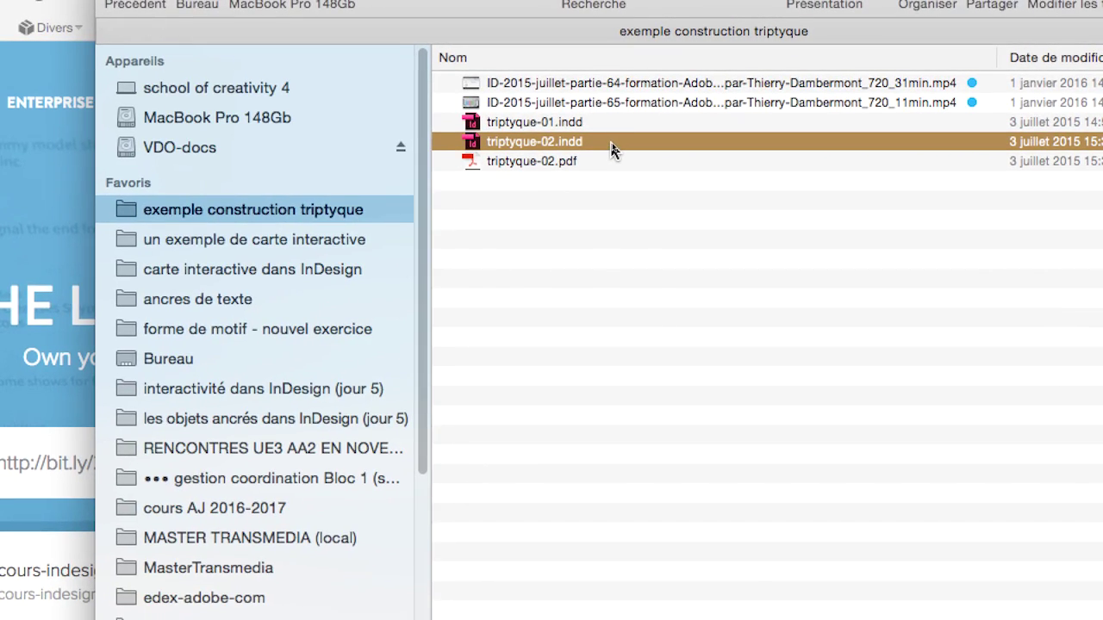
double_click(612, 148)
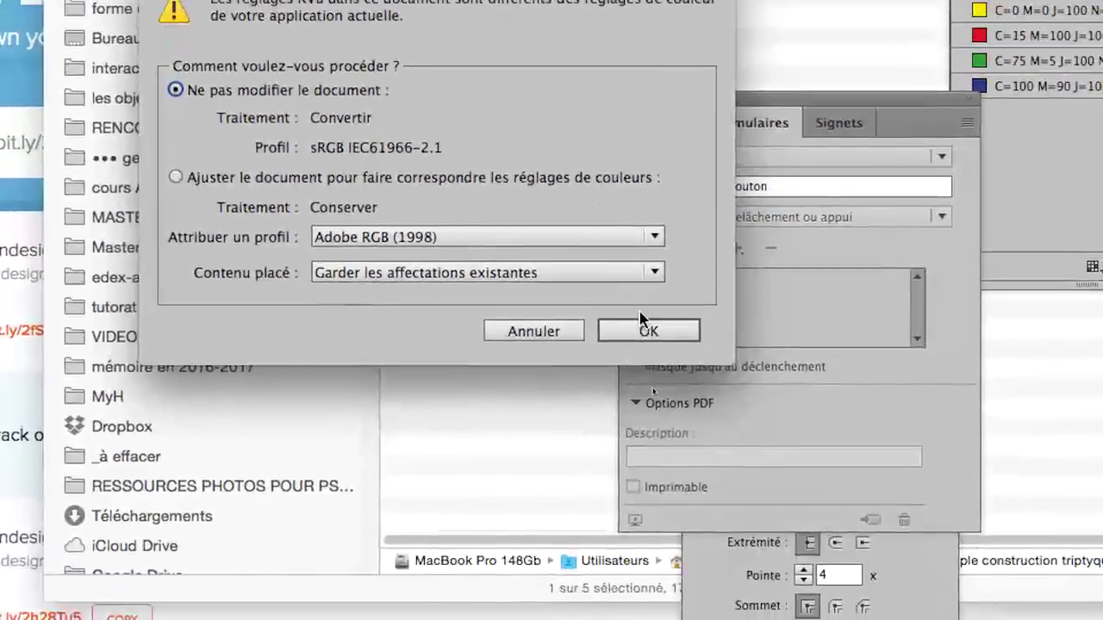
left_click(643, 325)
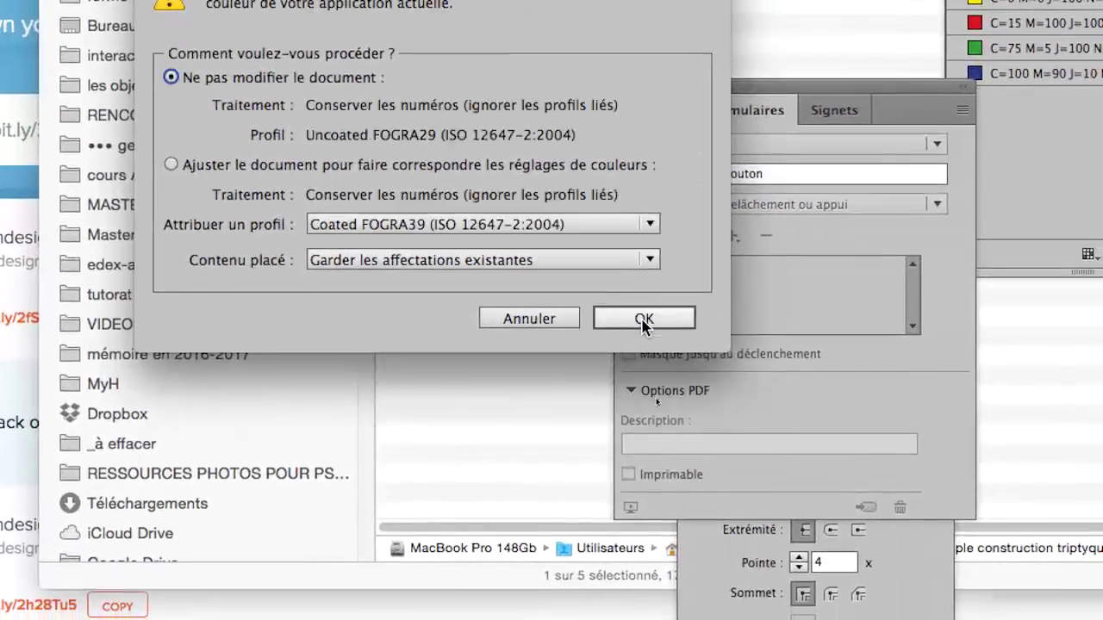
left_click(642, 326)
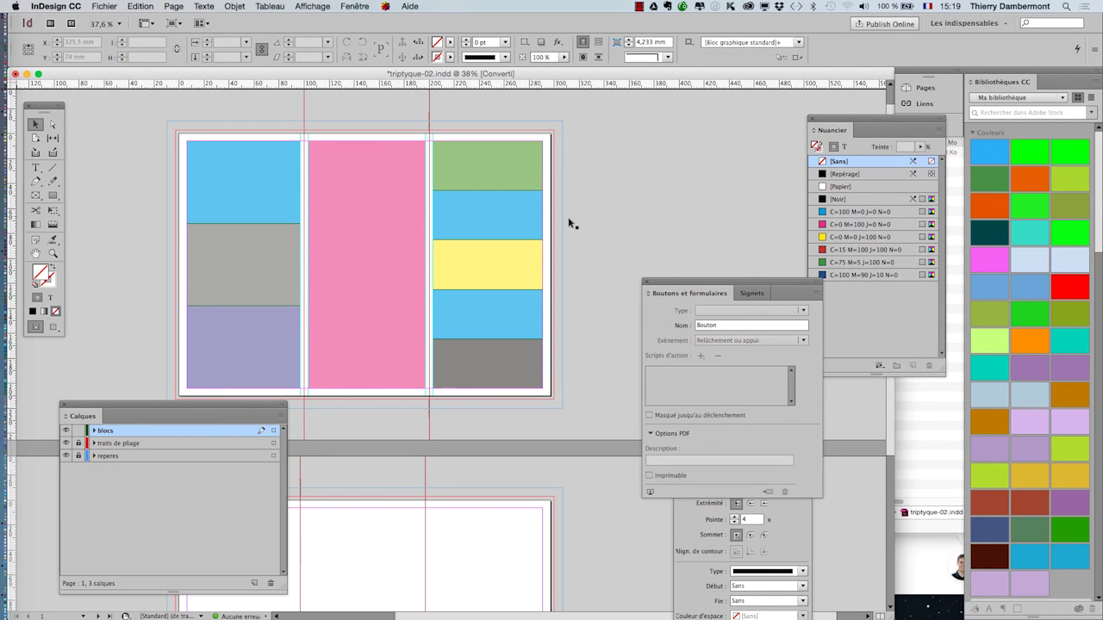
Show the first page's coloured blocks in Preview mode and return to Normal view
scroll(434, 268, "down", 1)
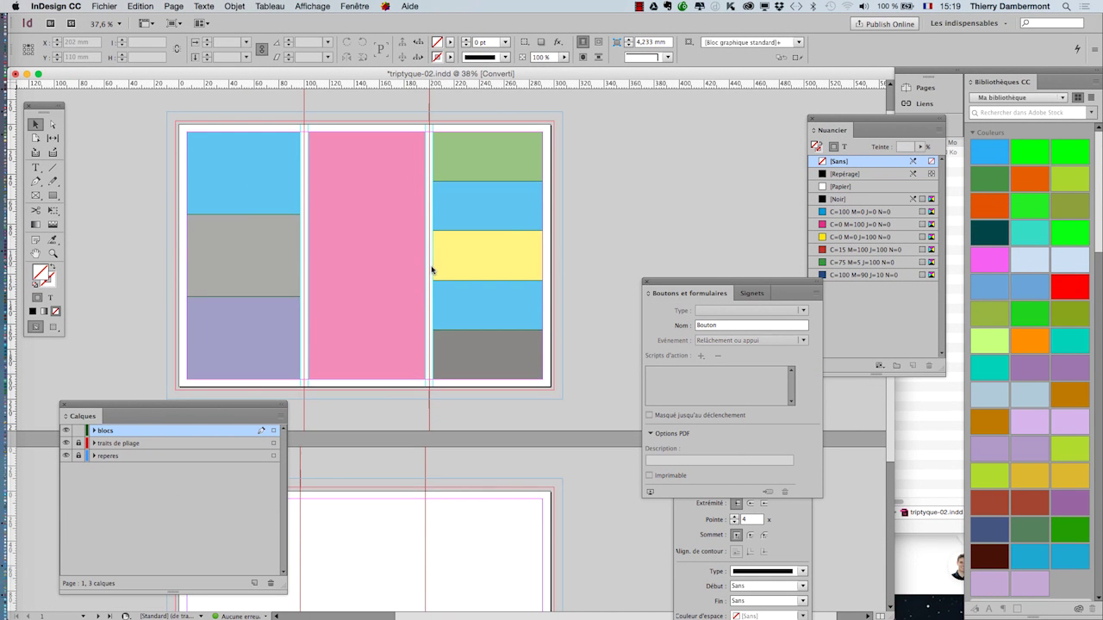
left_click(50, 328)
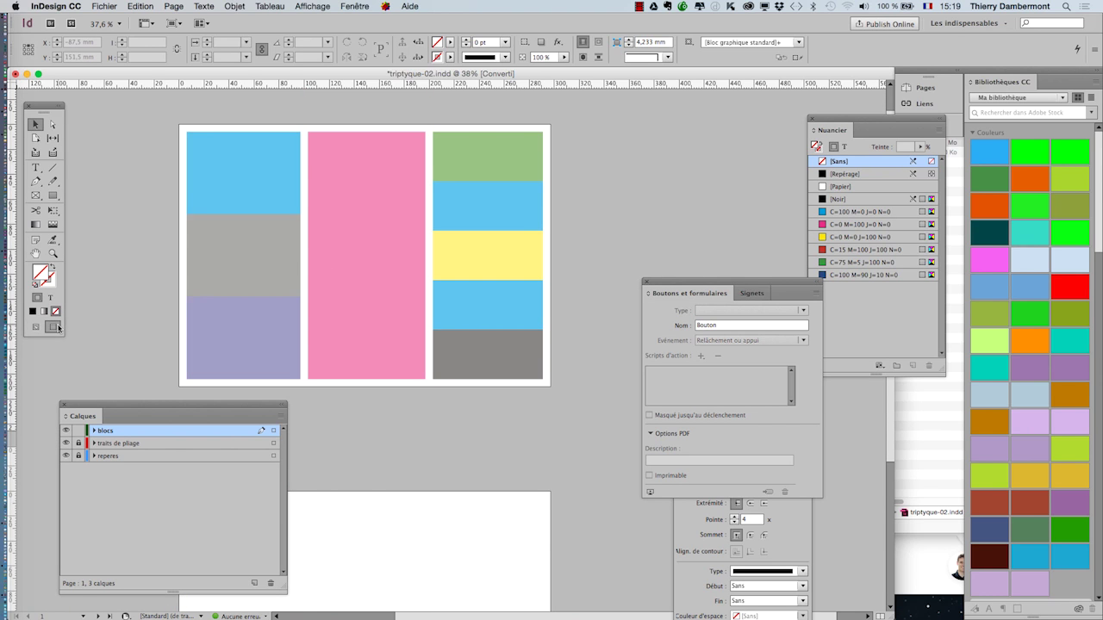
left_click(35, 326)
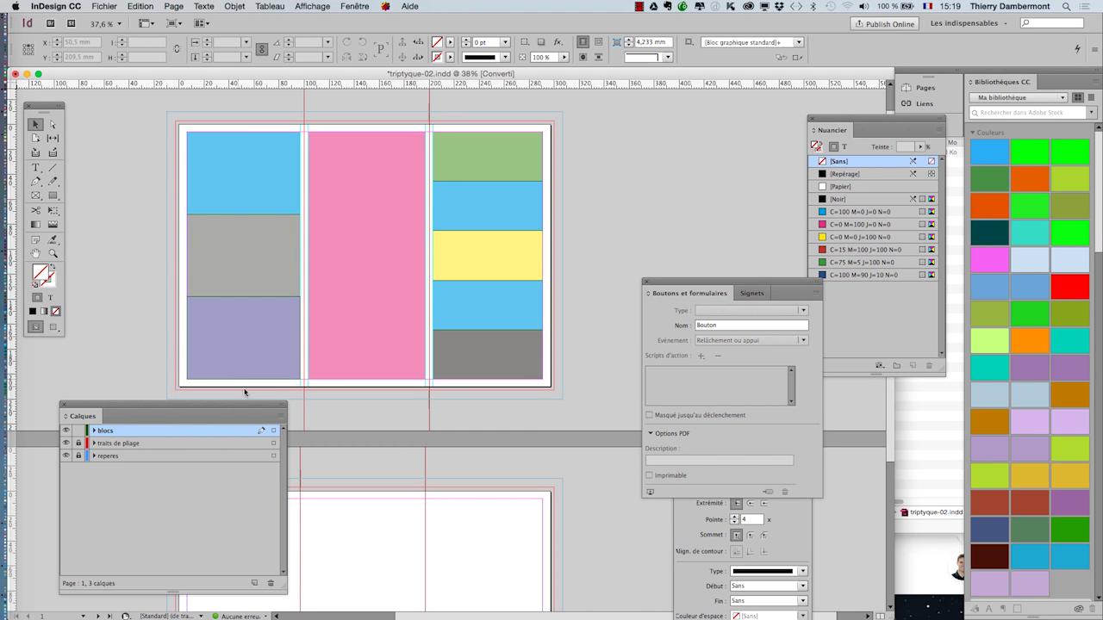
Examine up close the first fold mark above the second page and its position relative to the fold guide and bleed
left_click_drag(254, 410, 129, 423)
scroll(287, 493, "up", 10)
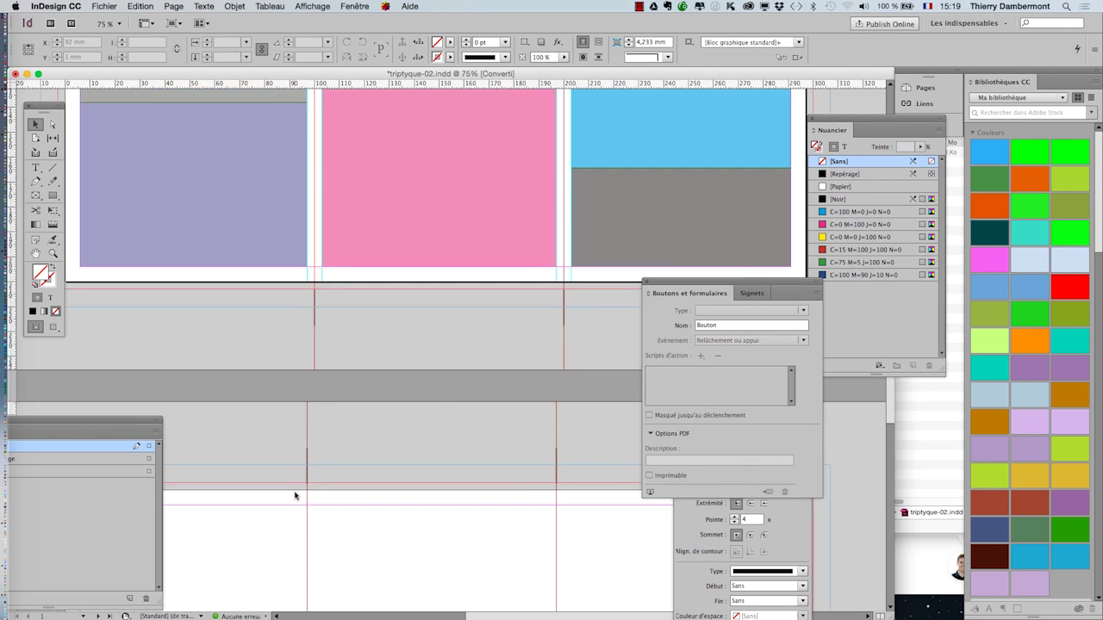
scroll(315, 473, "up", 3)
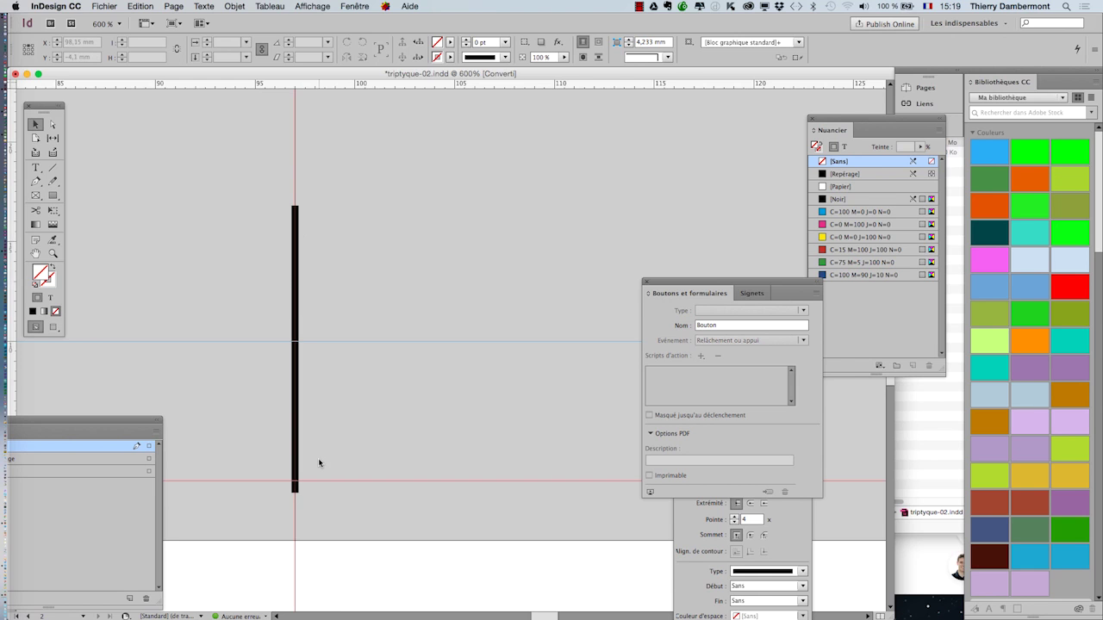
scroll(320, 457, "down", 5)
scroll(318, 460, "down", 2)
scroll(318, 459, "down", 3)
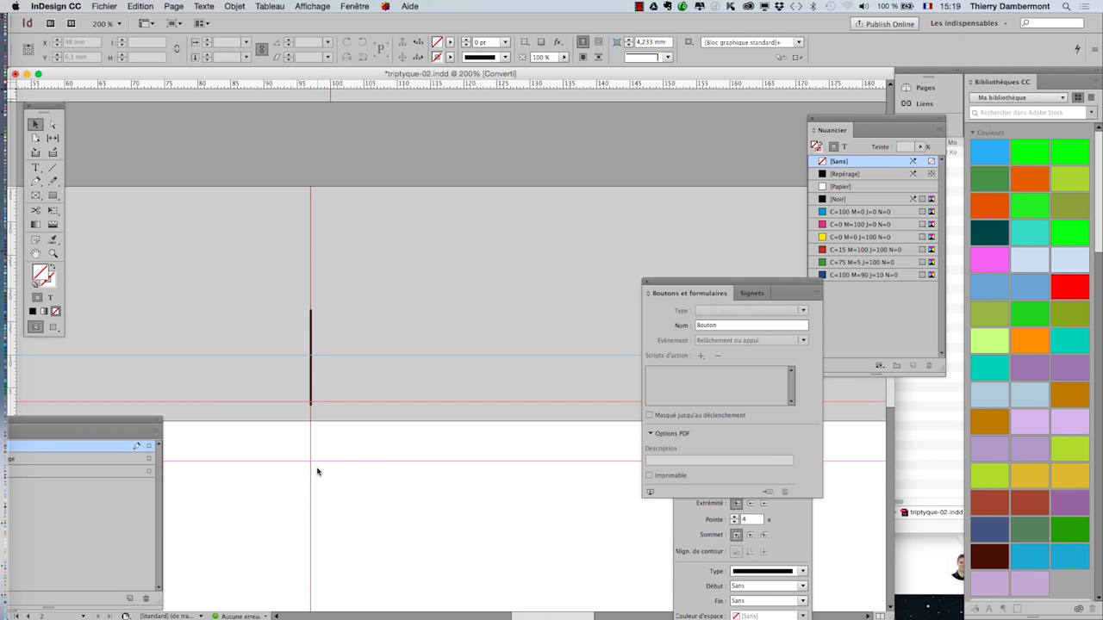
scroll(317, 468, "down", 3)
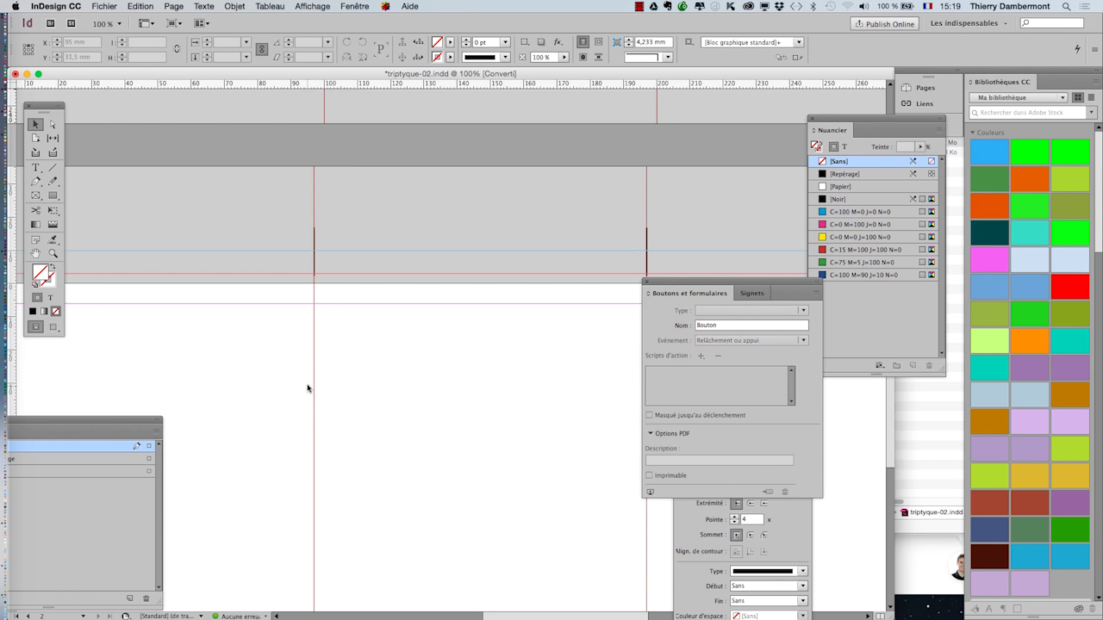
scroll(311, 379, "up", 3)
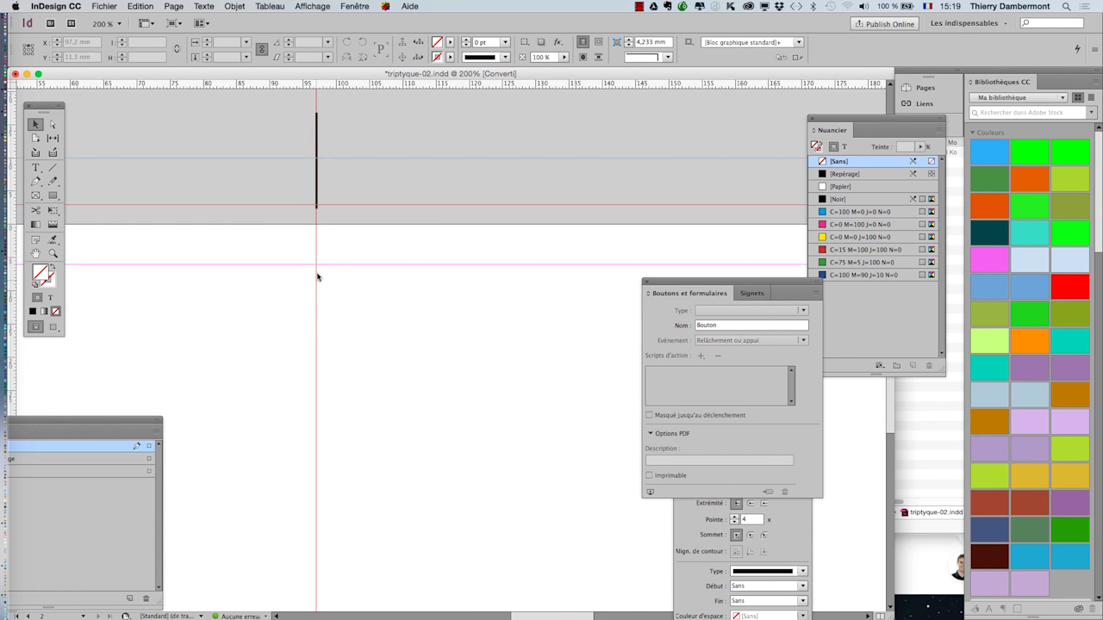
scroll(326, 237, "up", 2)
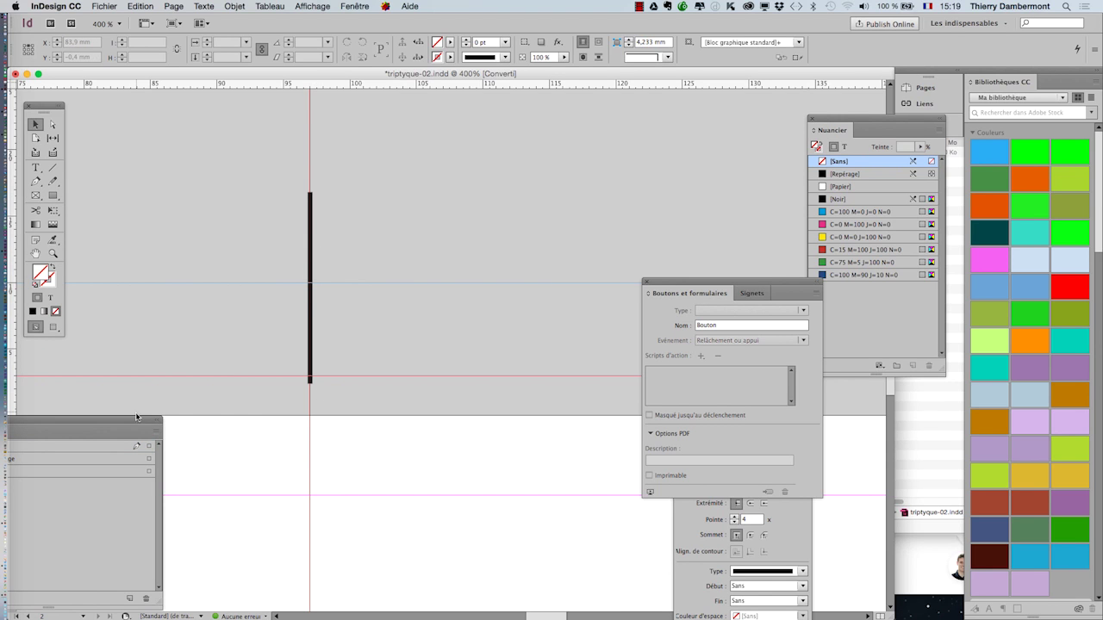
Bring the layers list beside the fold mark, unlock the traits de pliage layer, and select the first fold mark above the second page
left_click_drag(108, 419, 285, 431)
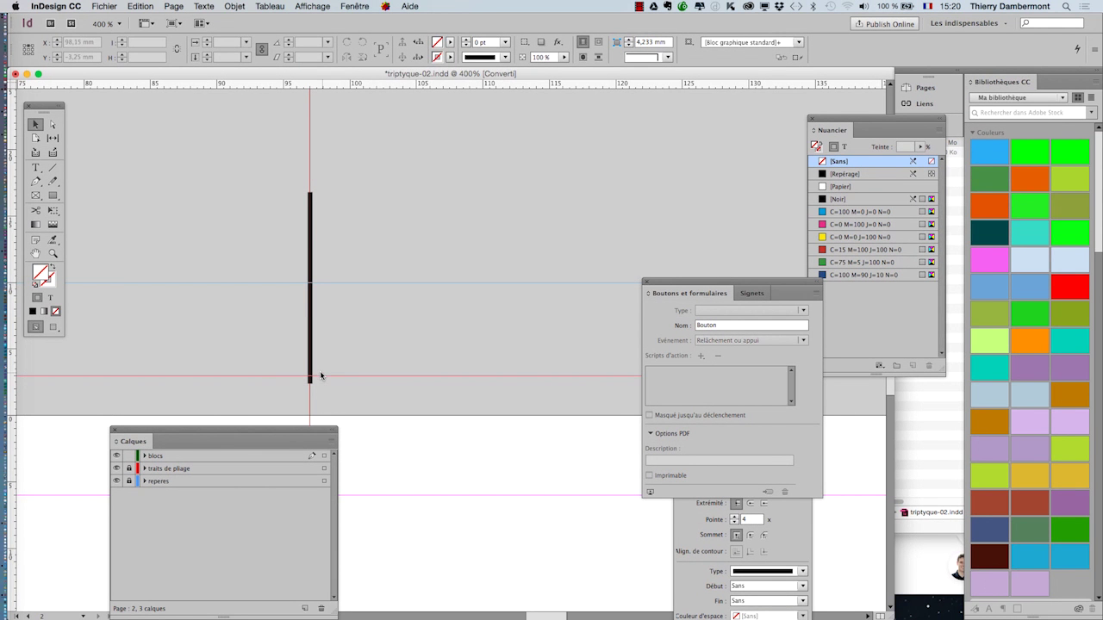
left_click_drag(671, 284, 594, 363)
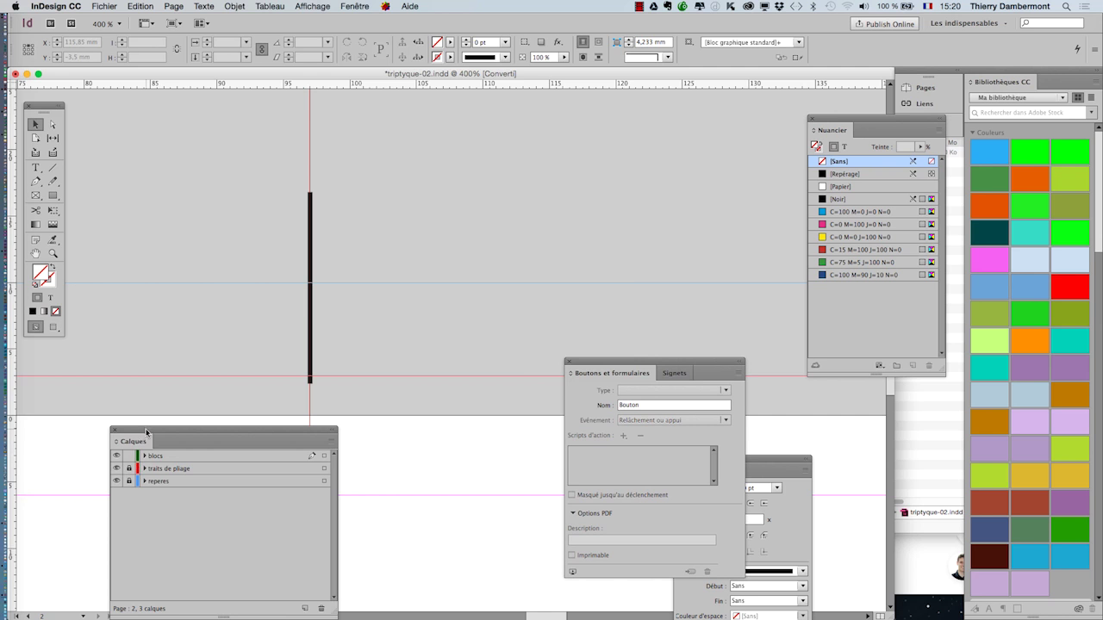
left_click_drag(146, 433, 441, 154)
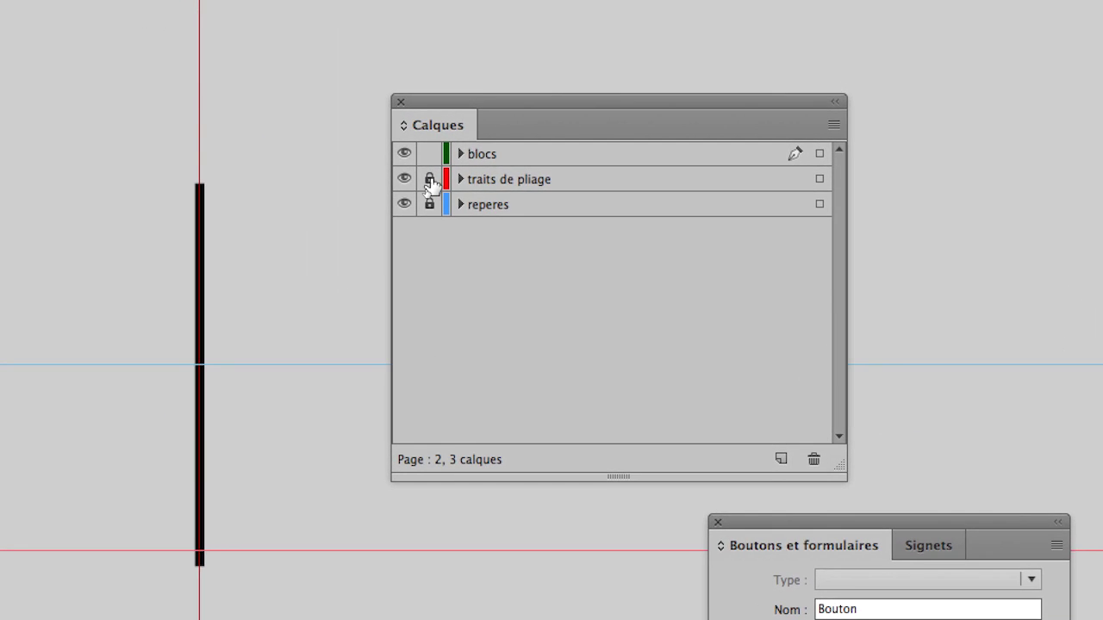
left_click(429, 181)
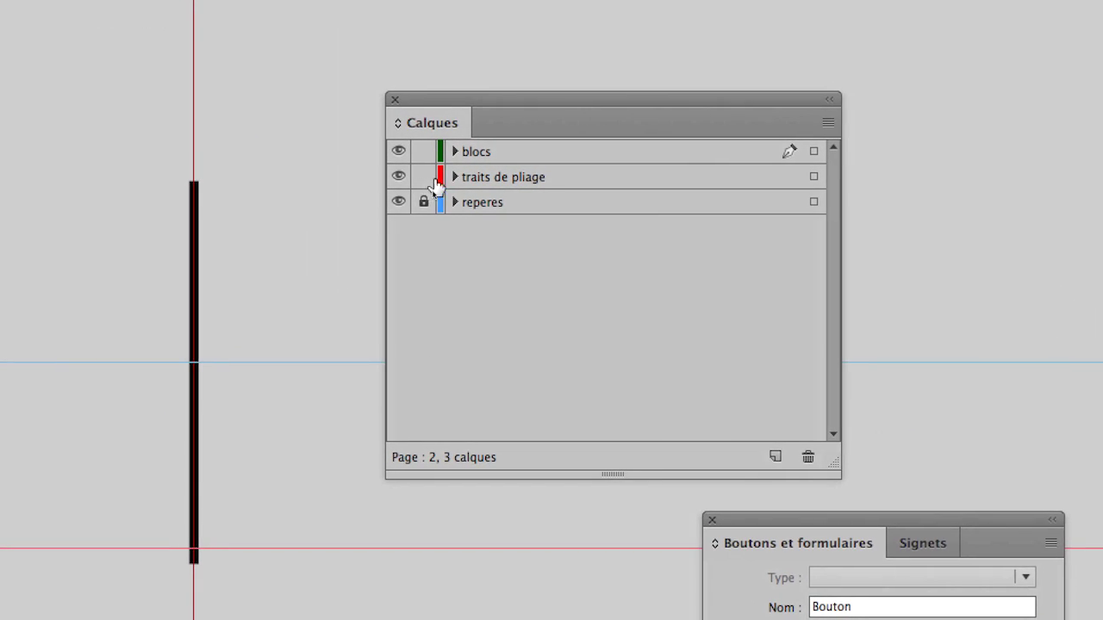
left_click(421, 179)
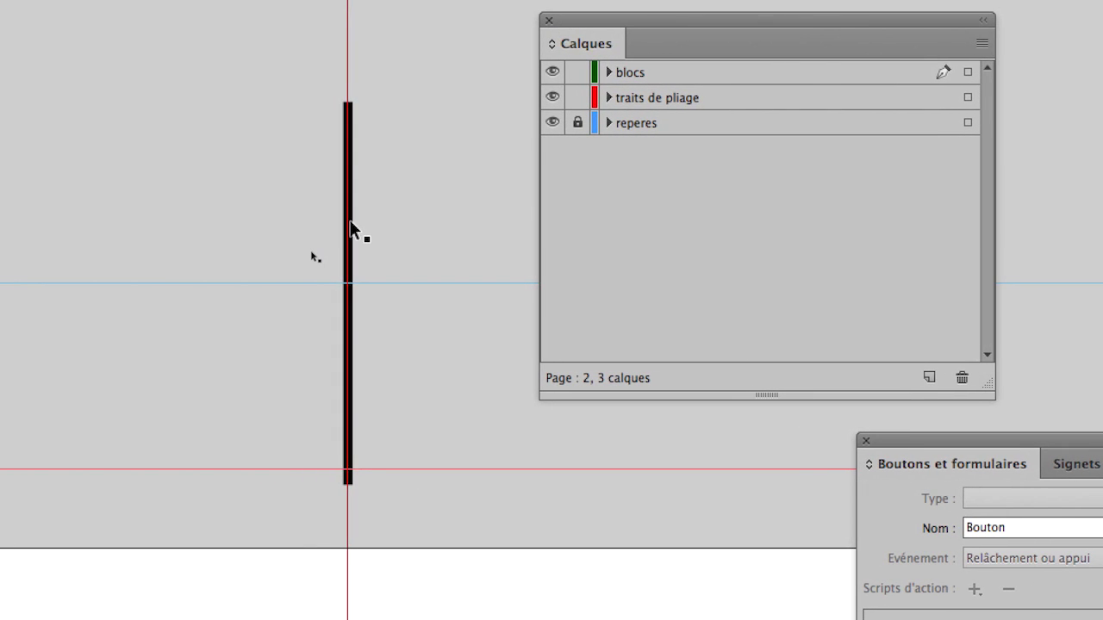
left_click(342, 229)
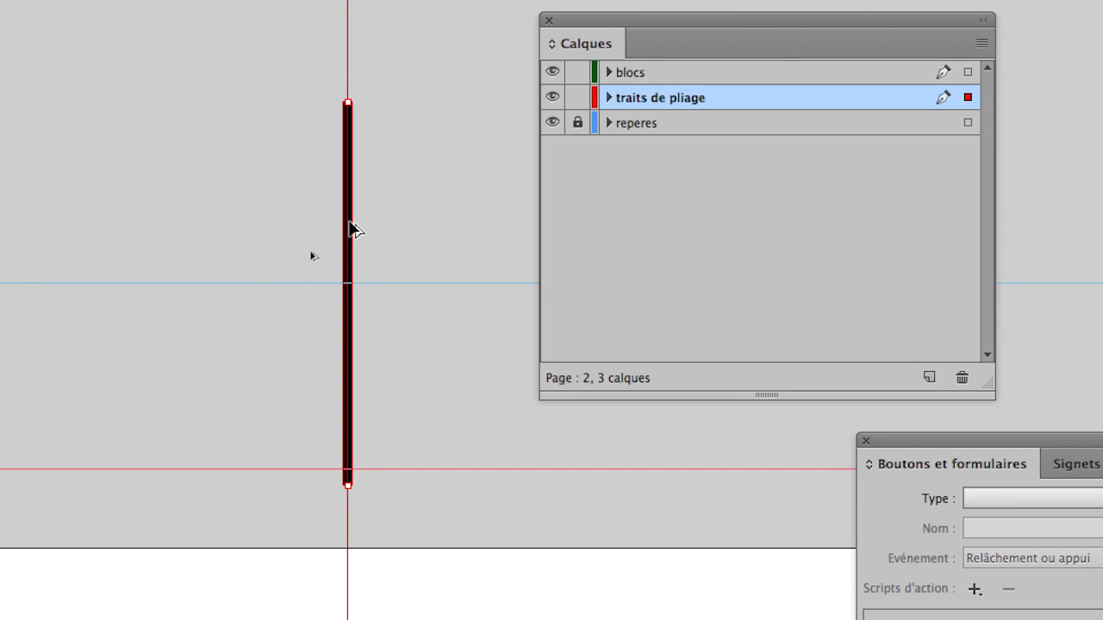
scroll(351, 228, "up", 2)
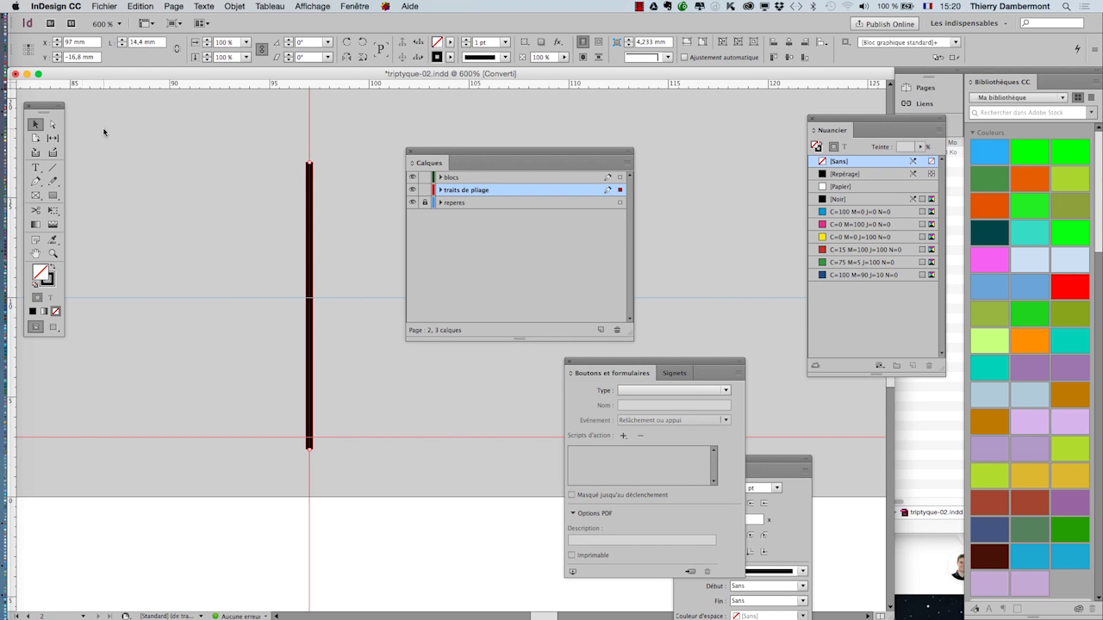
Examine the selected fold mark's stroke swatch with the tools and swatch list beside it, and clear both away from the mark
left_click_drag(41, 108, 255, 134)
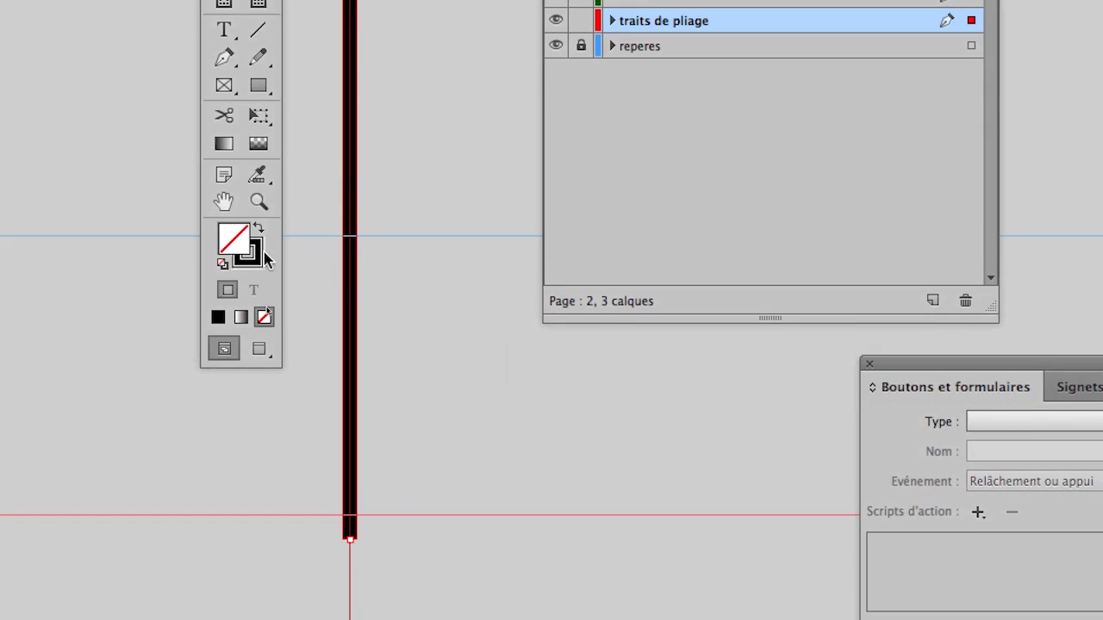
left_click(264, 259)
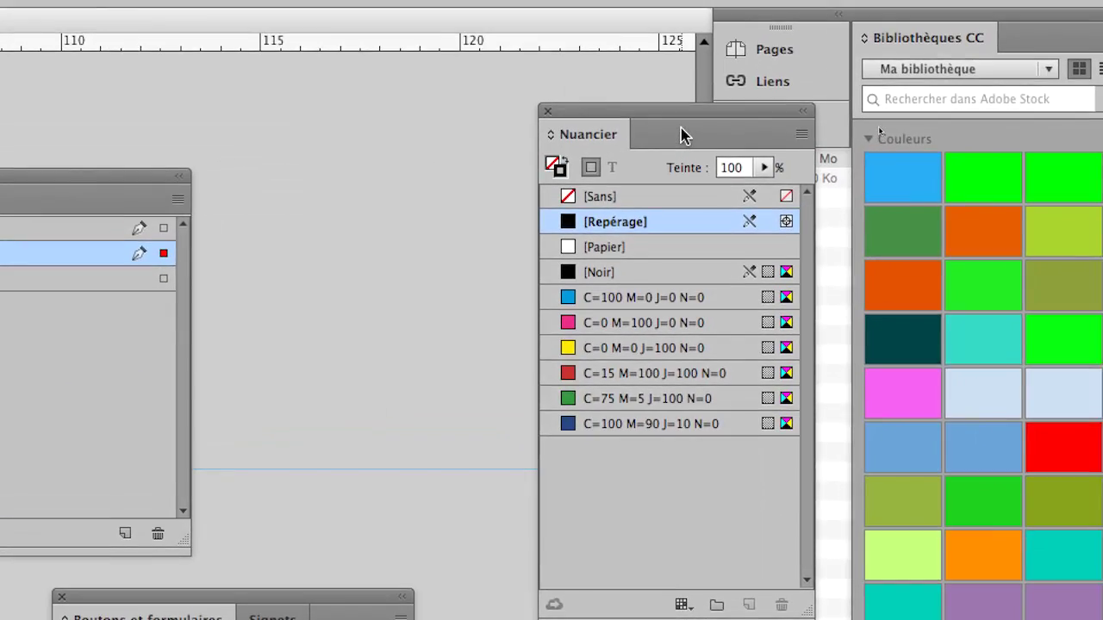
left_click_drag(681, 133, 0, 124)
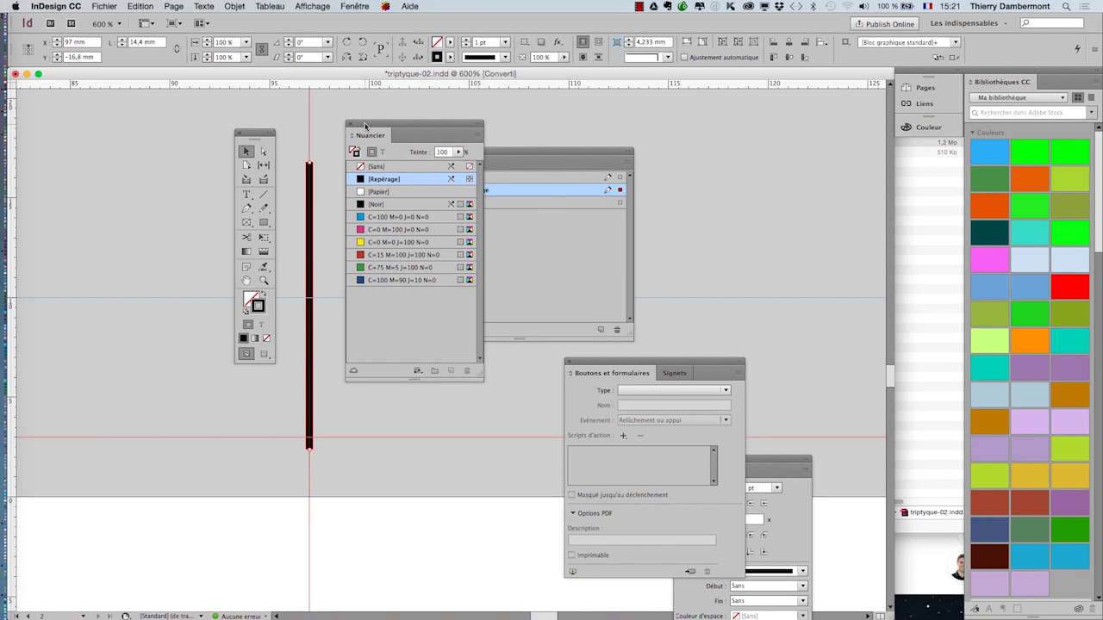
left_click_drag(364, 126, 728, 162)
left_click_drag(259, 136, 106, 146)
Examine the fold marks around both full pages and move the layers list off the first page's coloured blocks
scroll(300, 316, "down", 5)
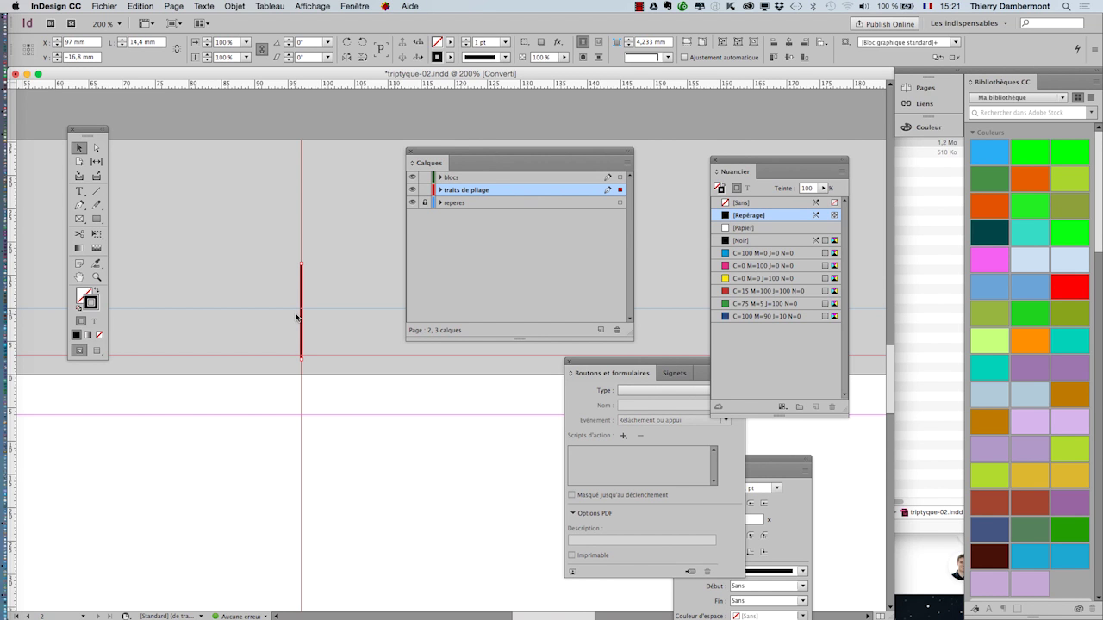
scroll(335, 358, "down", 1)
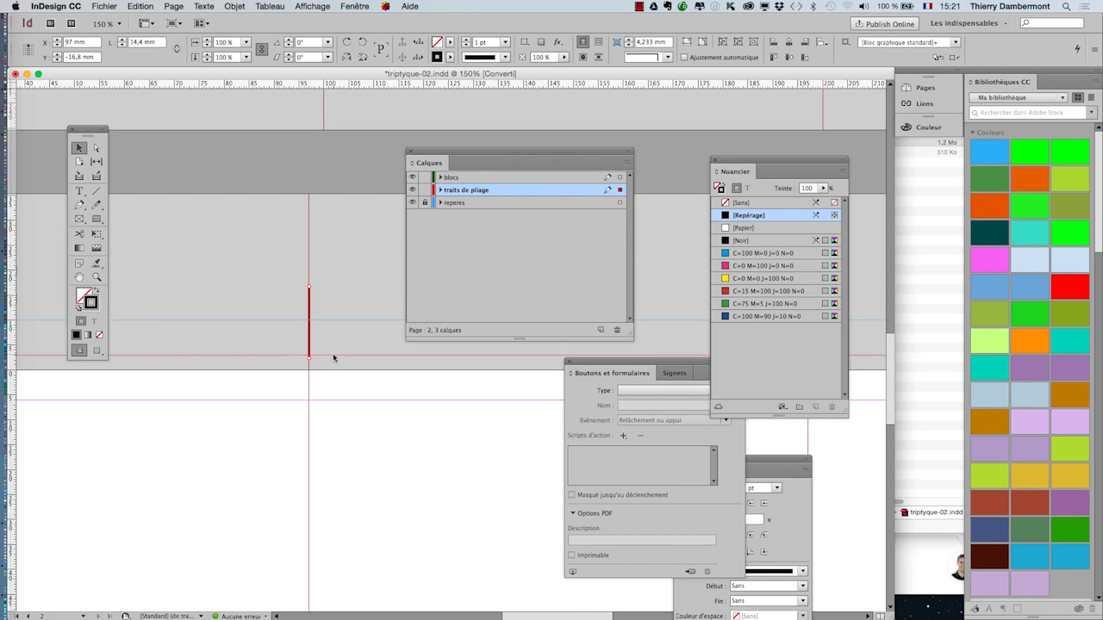
scroll(396, 423, "down", 3)
scroll(387, 411, "right", 1)
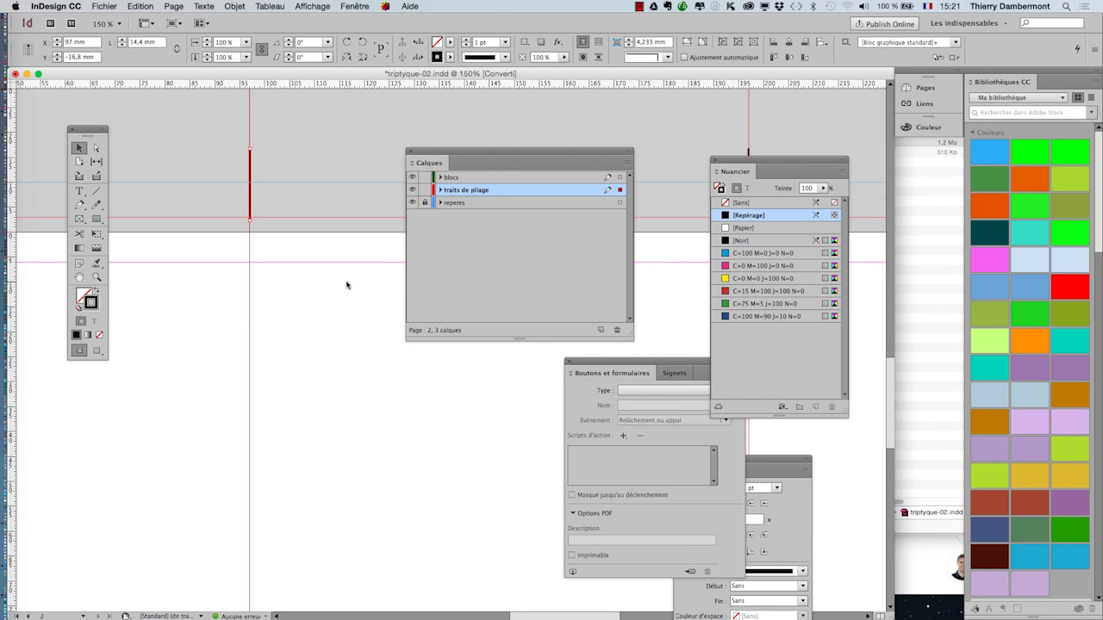
scroll(346, 285, "down", 1)
scroll(347, 288, "down", 2)
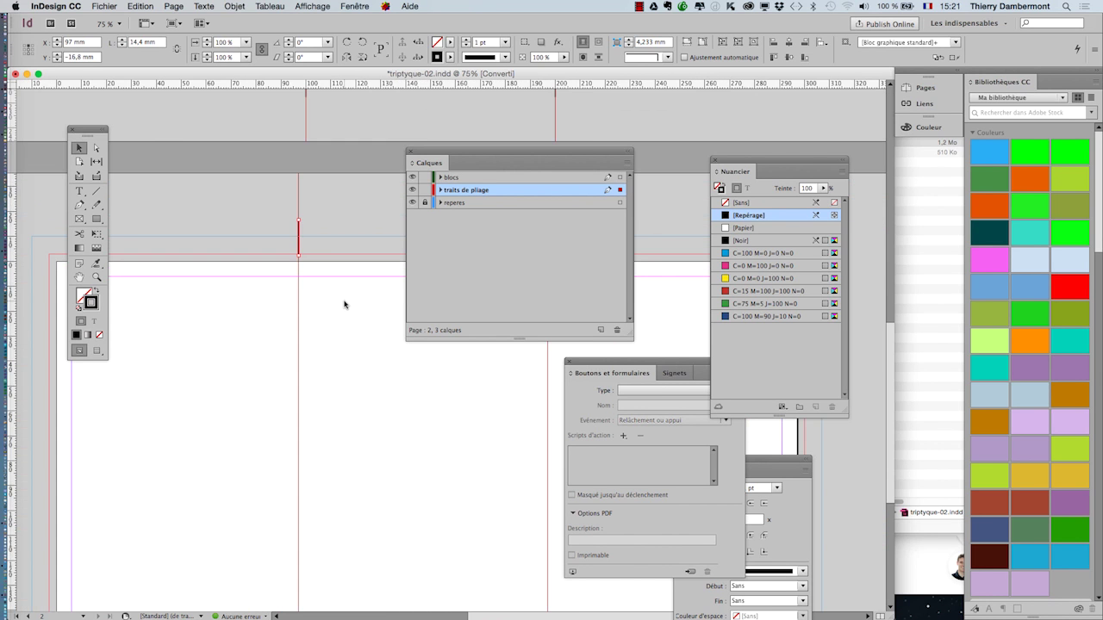
scroll(344, 305, "down", 1)
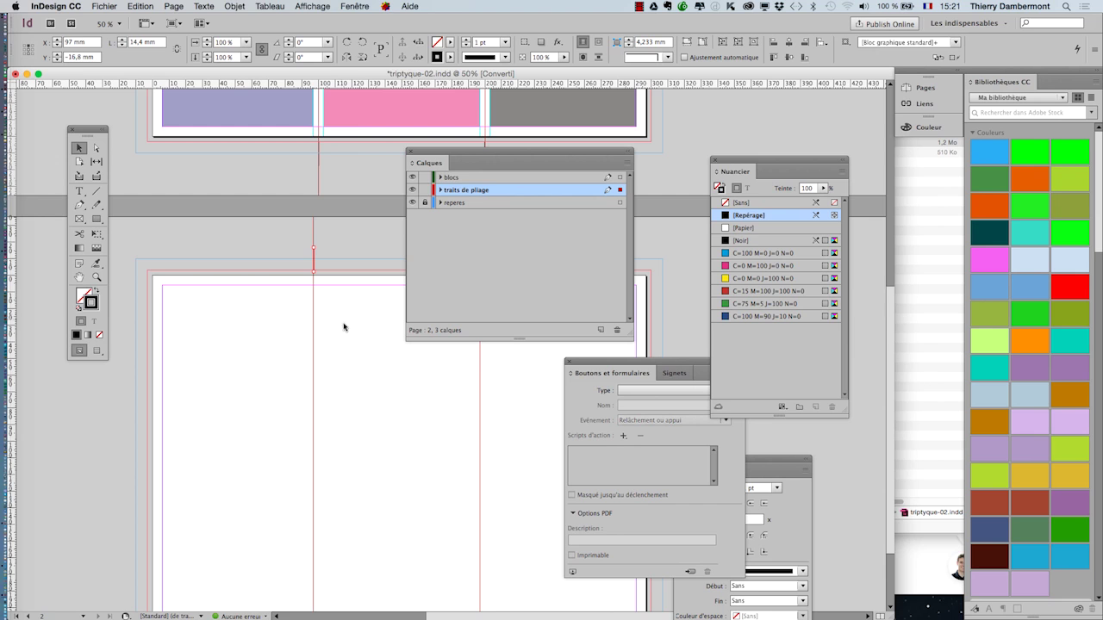
scroll(346, 336, "down", 3)
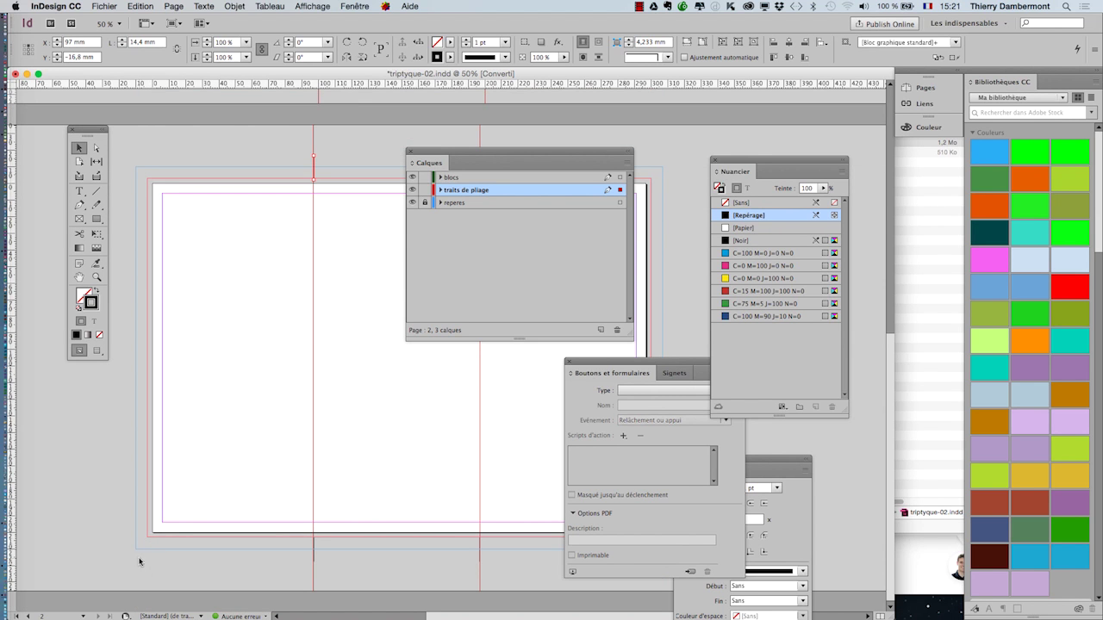
scroll(194, 242, "up", 5)
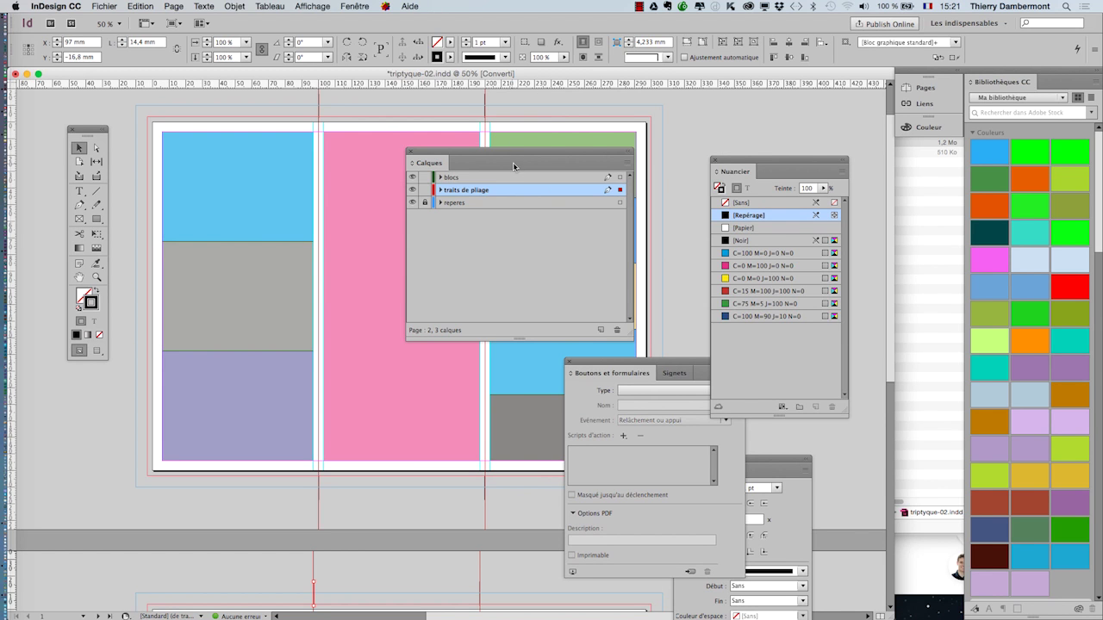
left_click_drag(453, 157, 746, 108)
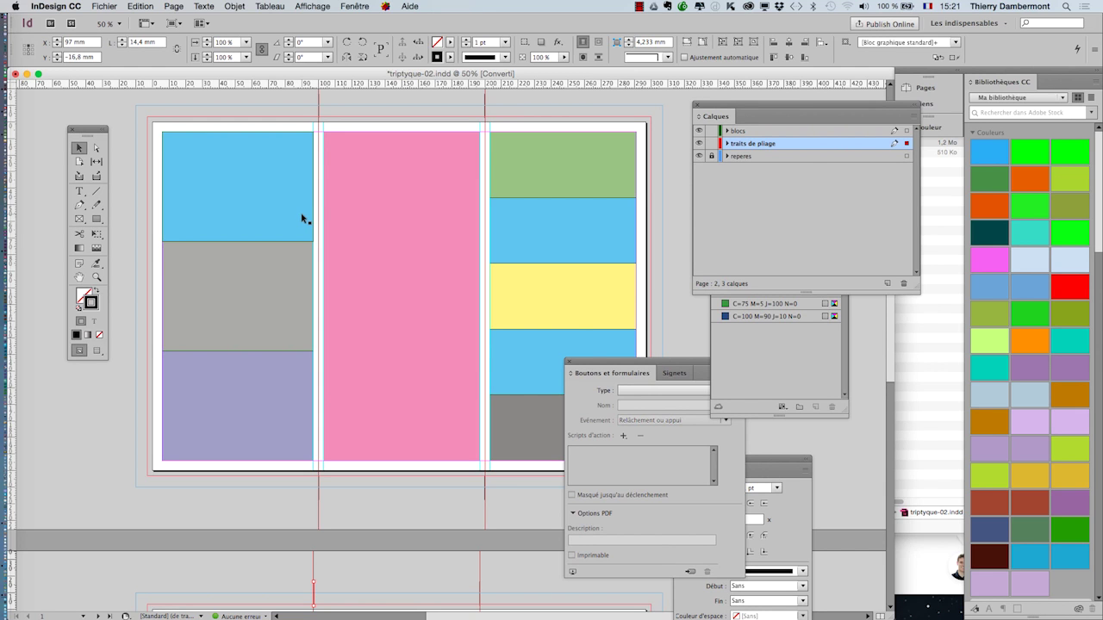
Close triptyque-02.indd without saving and open triptyque-02.pdf in Acrobat, accepting the default reading options, to examine its printer's marks
key("super+w")
left_click(515, 341)
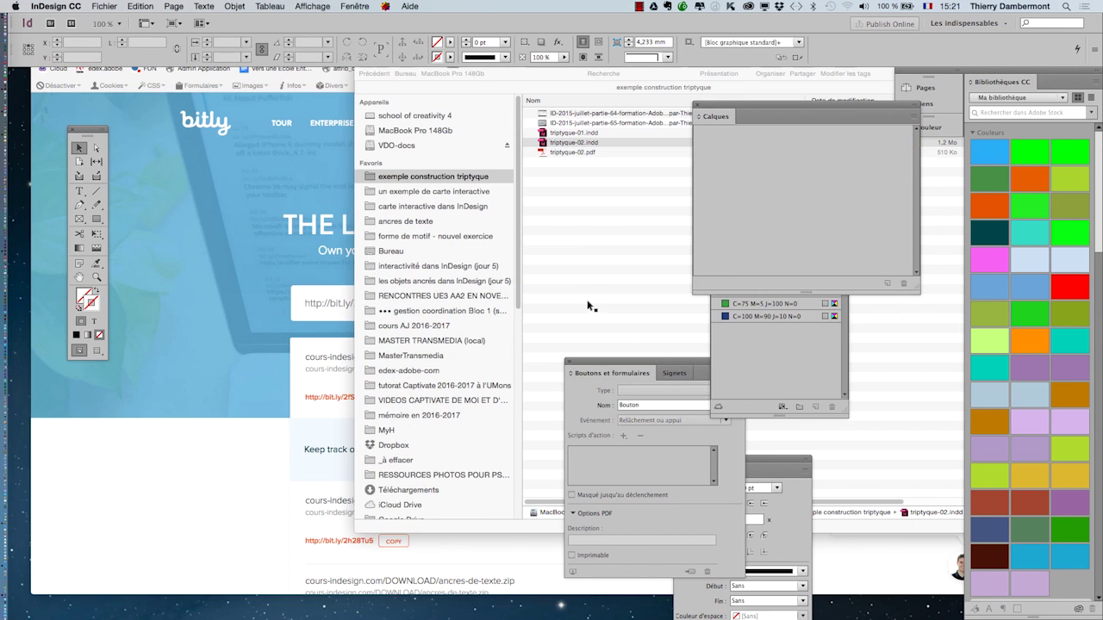
double_click(578, 153)
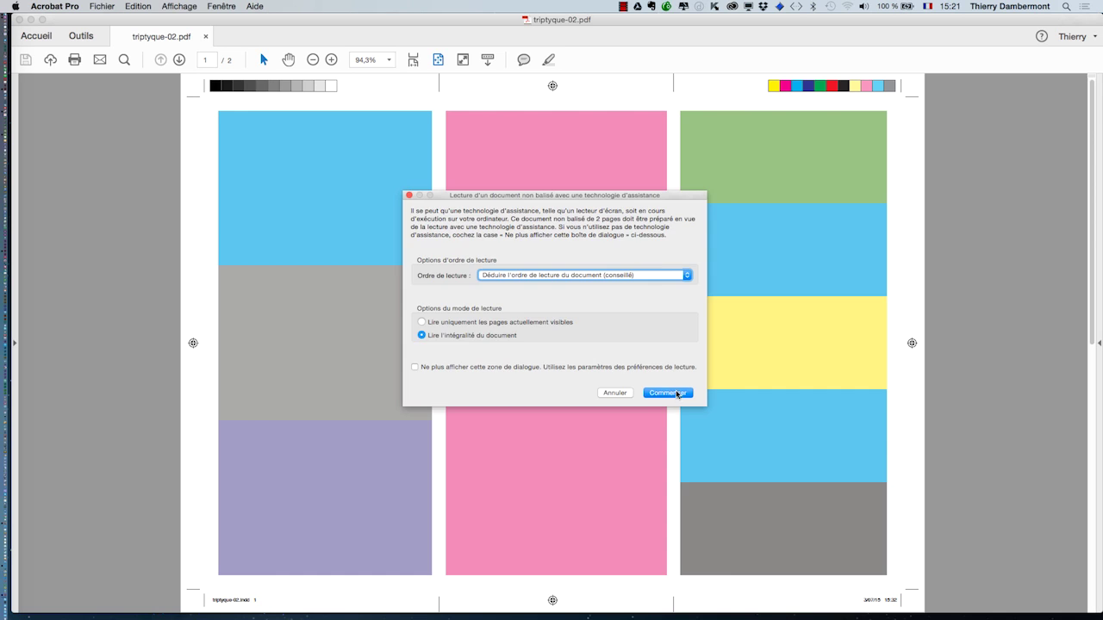
left_click(676, 393)
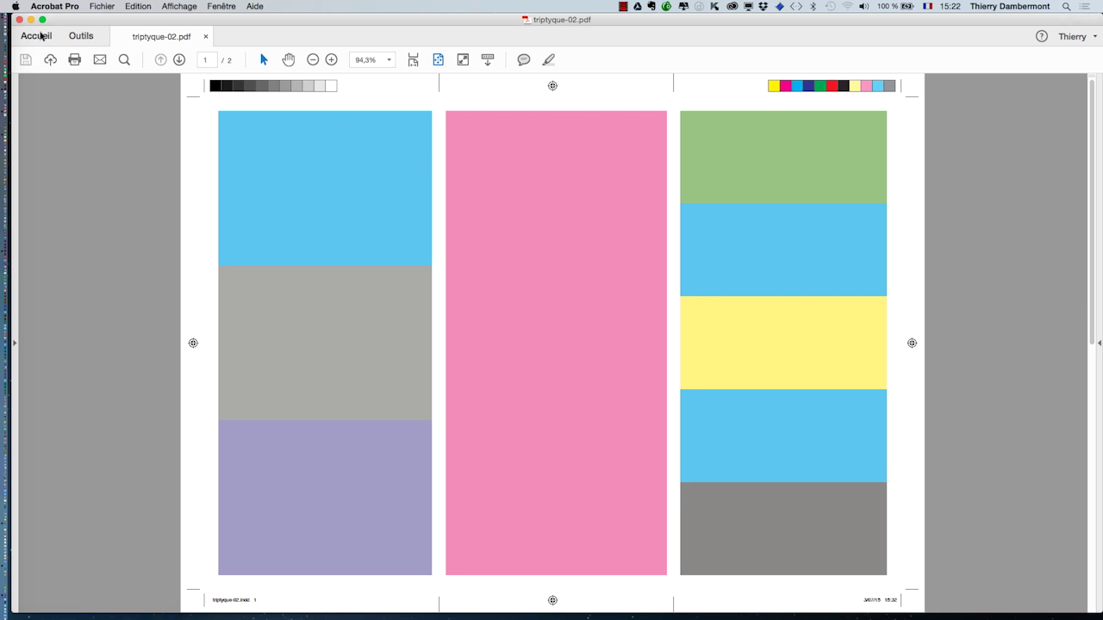
Close the PDF and reopen triptyque-02.indd in InDesign, leaving the document's colour settings unmodified
left_click(20, 20)
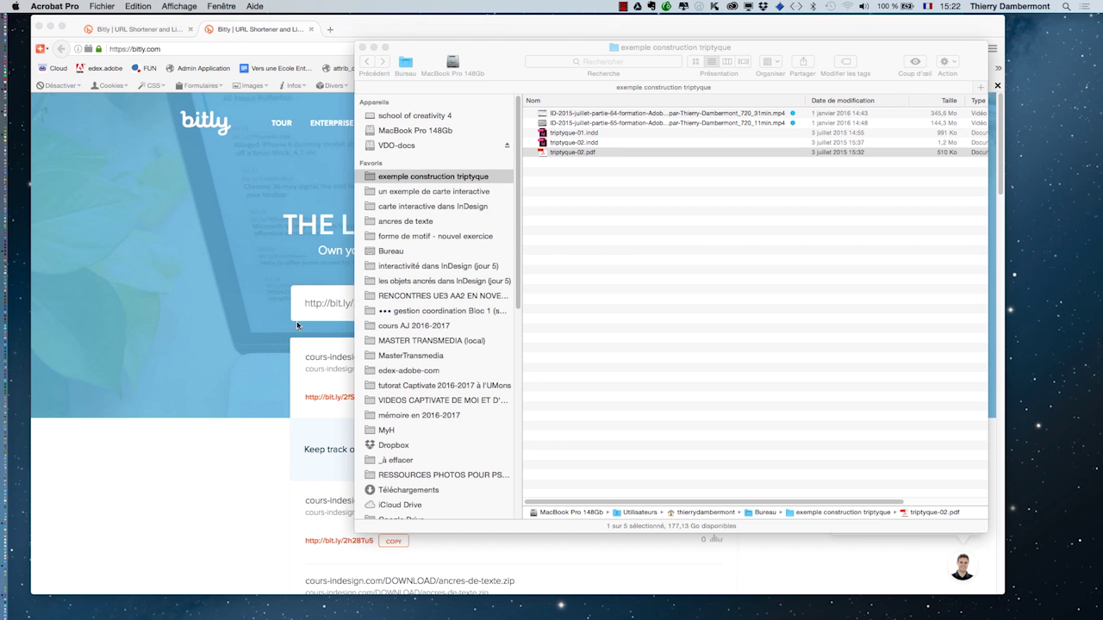
double_click(574, 142)
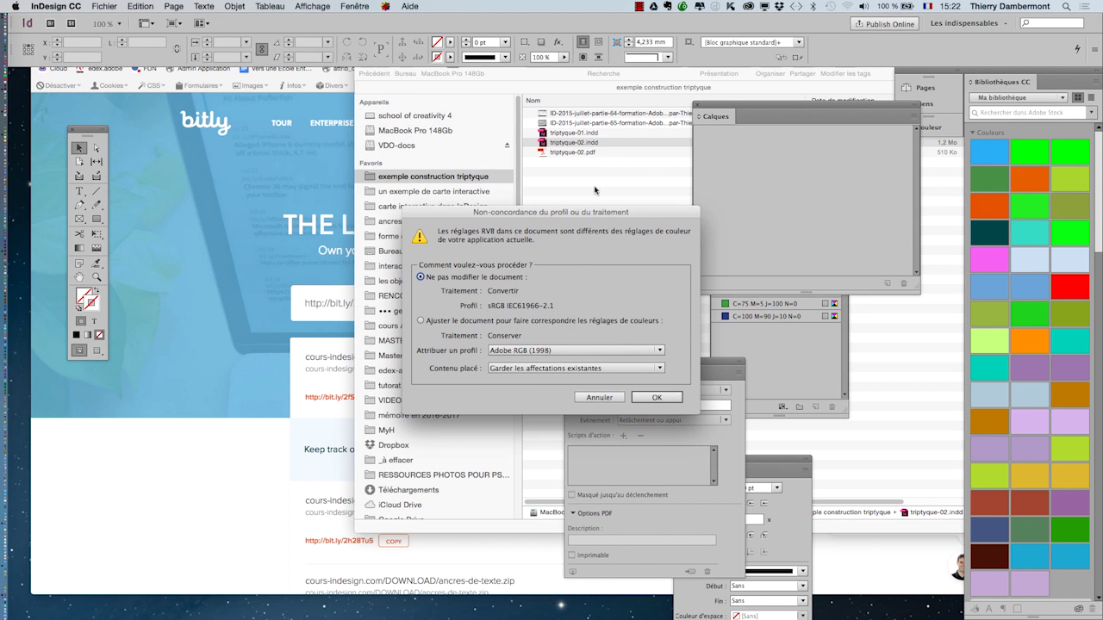
left_click(657, 398)
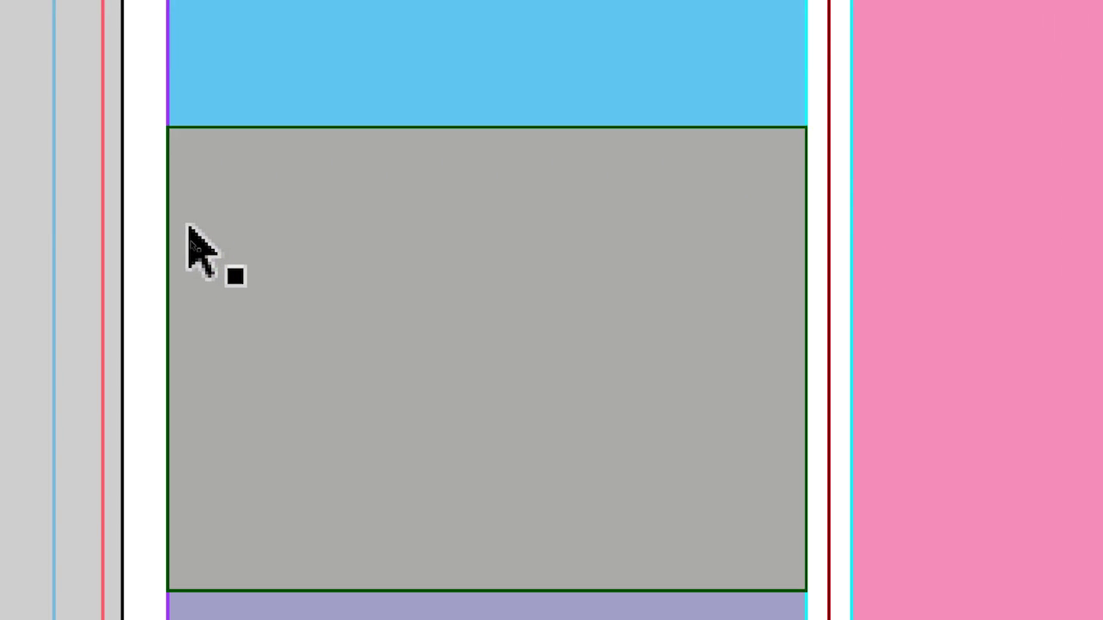
Extend the first page's upper-left blue block past the bleed at the page corner and the pink block's top edge past the bleed
left_click(194, 146)
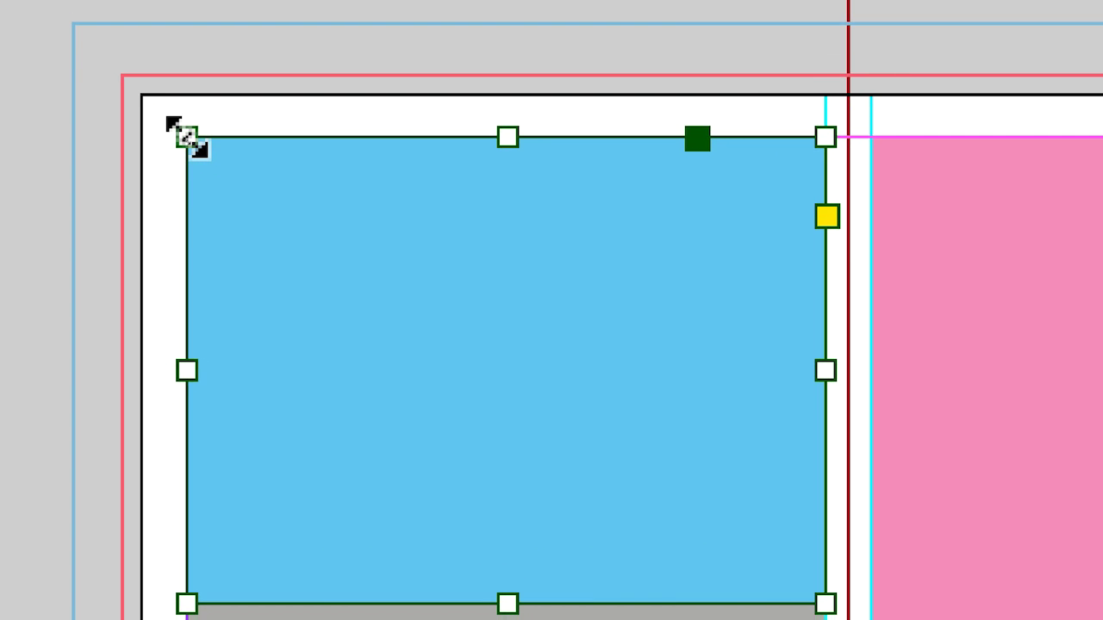
left_click_drag(172, 125, 86, 54)
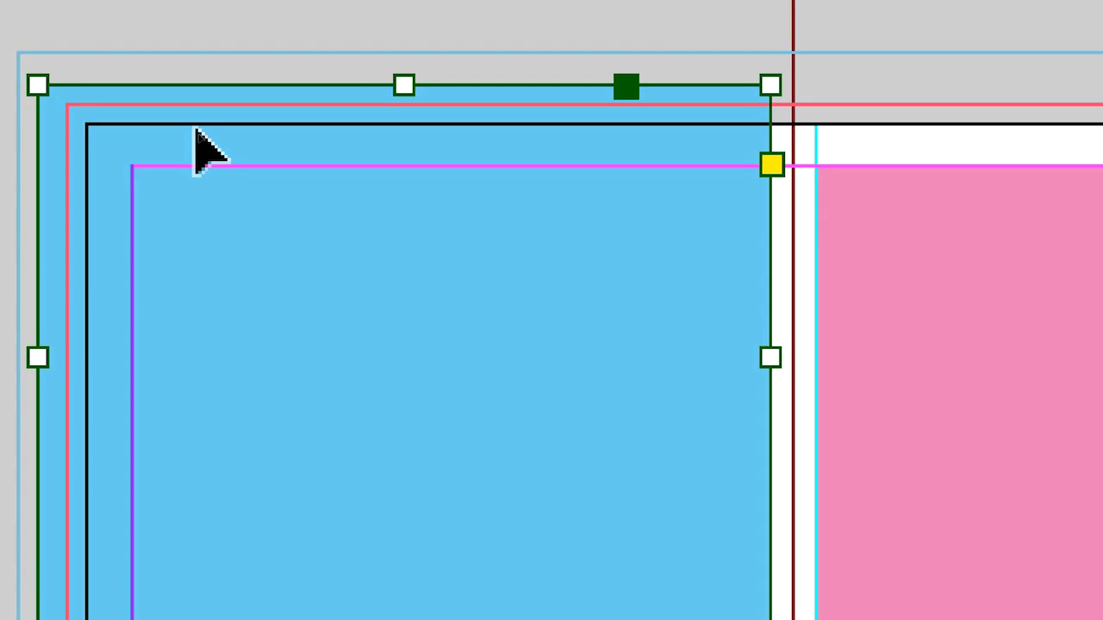
left_click(370, 146)
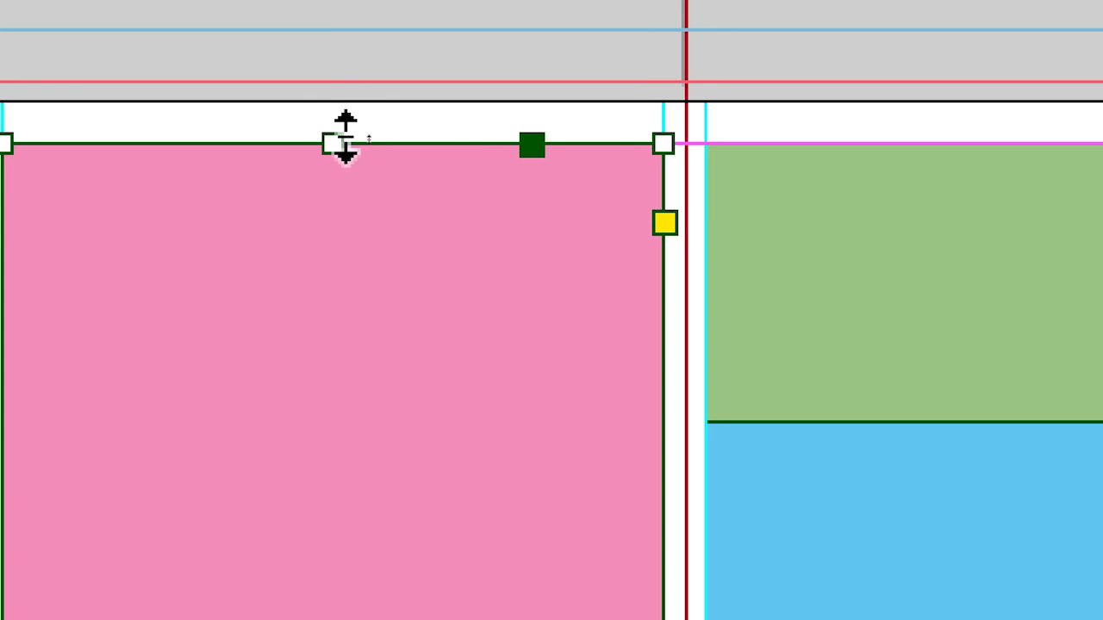
left_click_drag(345, 138, 346, 121)
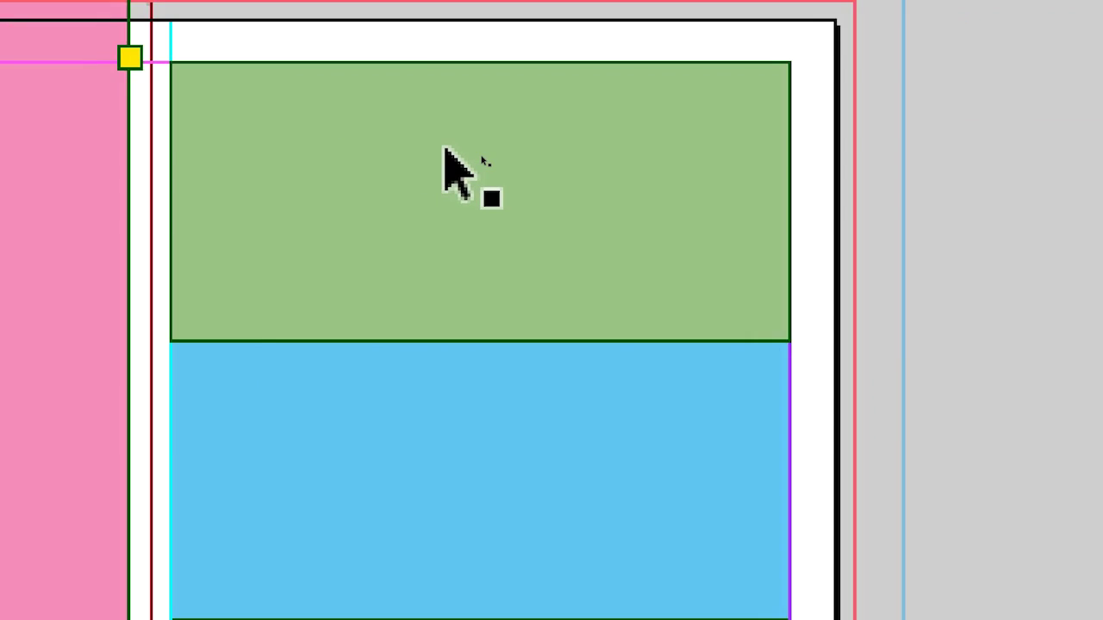
Extend the green block's top and outer edges past the bleed, and select the first page's upper-left blue block
left_click(1032, 213)
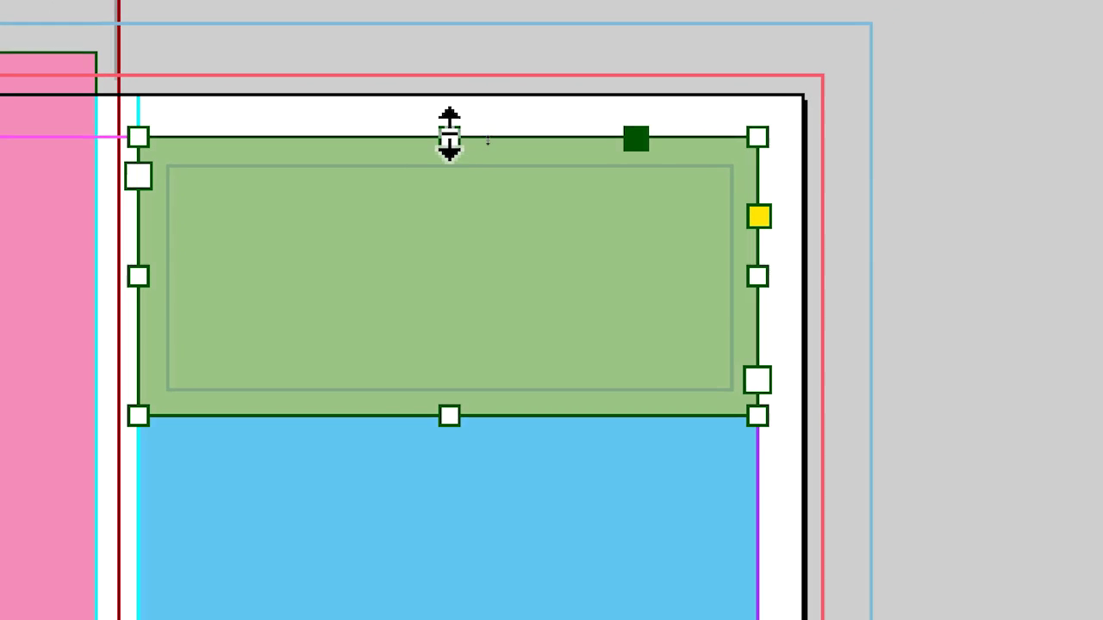
left_click_drag(1036, 177, 1038, 173)
left_click_drag(451, 142, 519, 88)
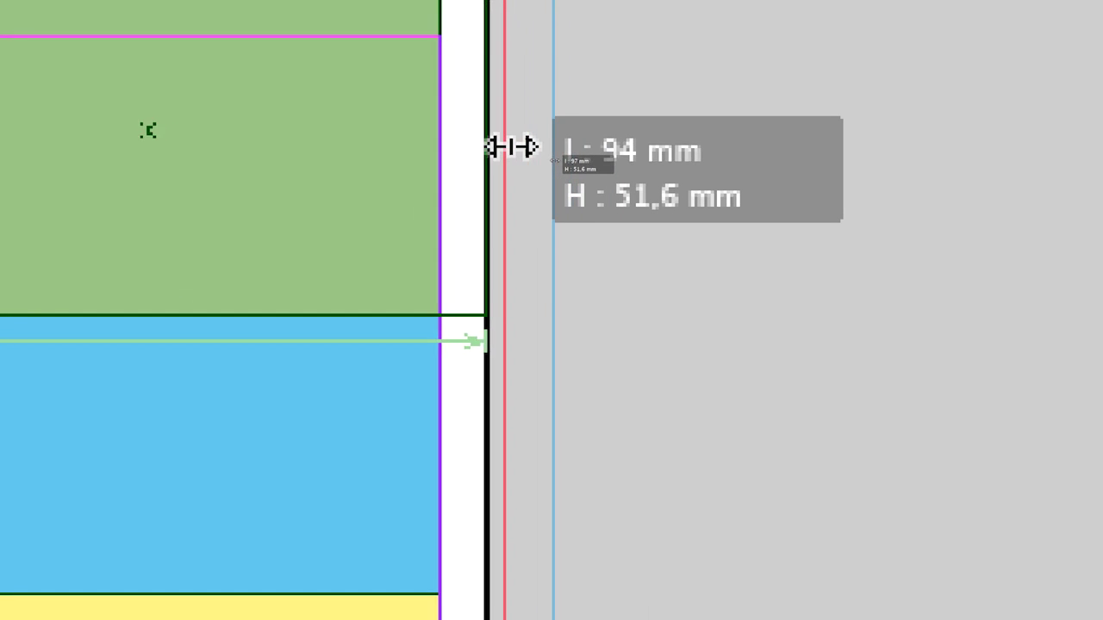
left_click_drag(512, 147, 517, 148)
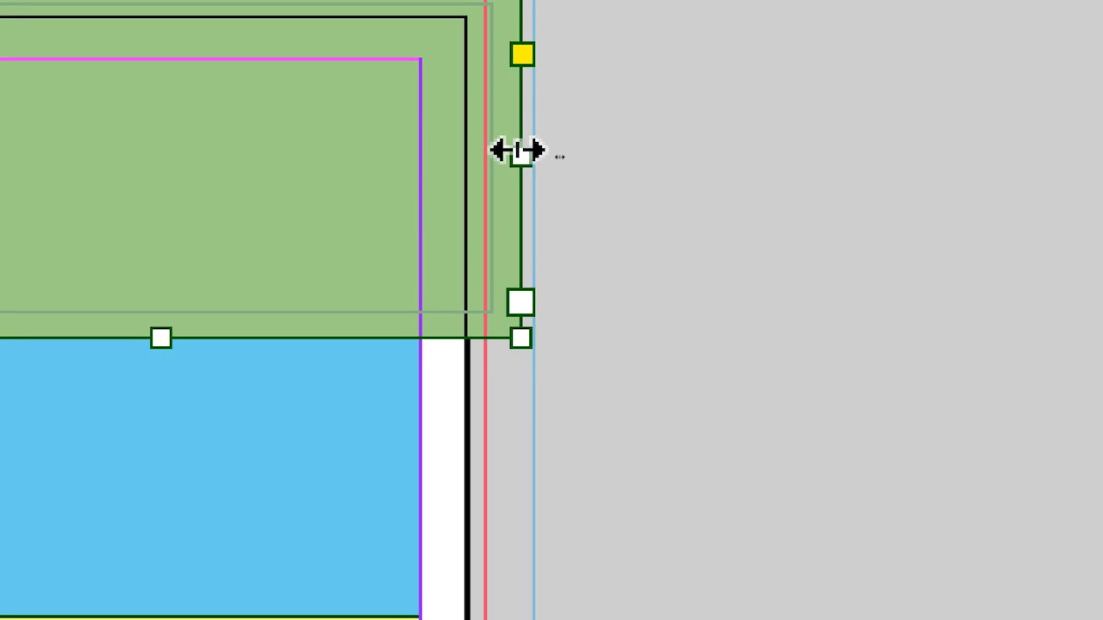
left_click_drag(515, 151, 510, 151)
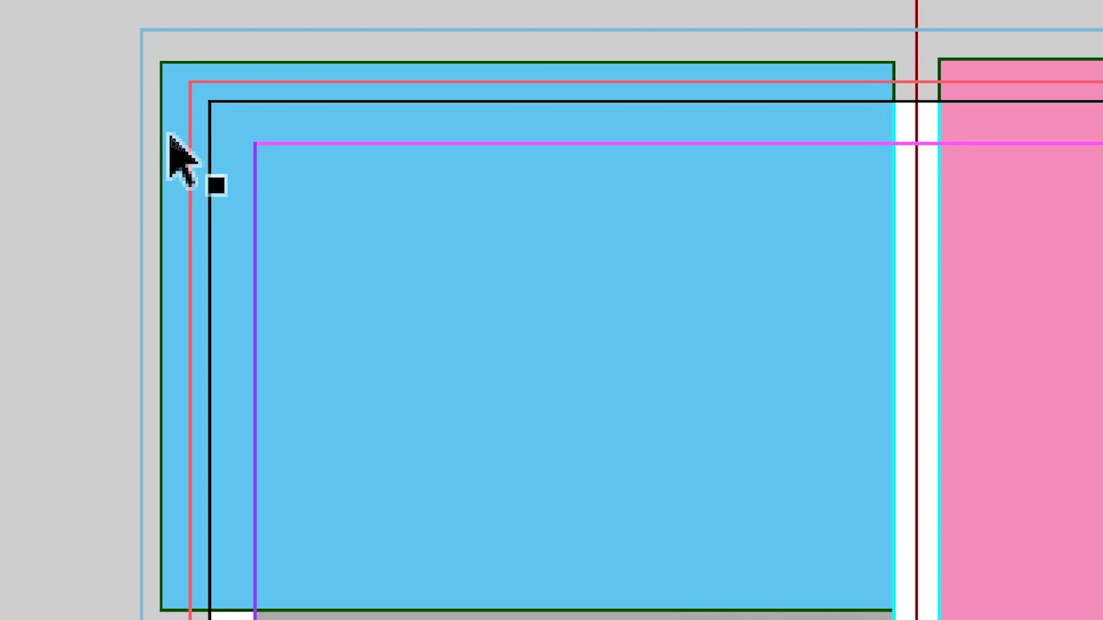
left_click(169, 136)
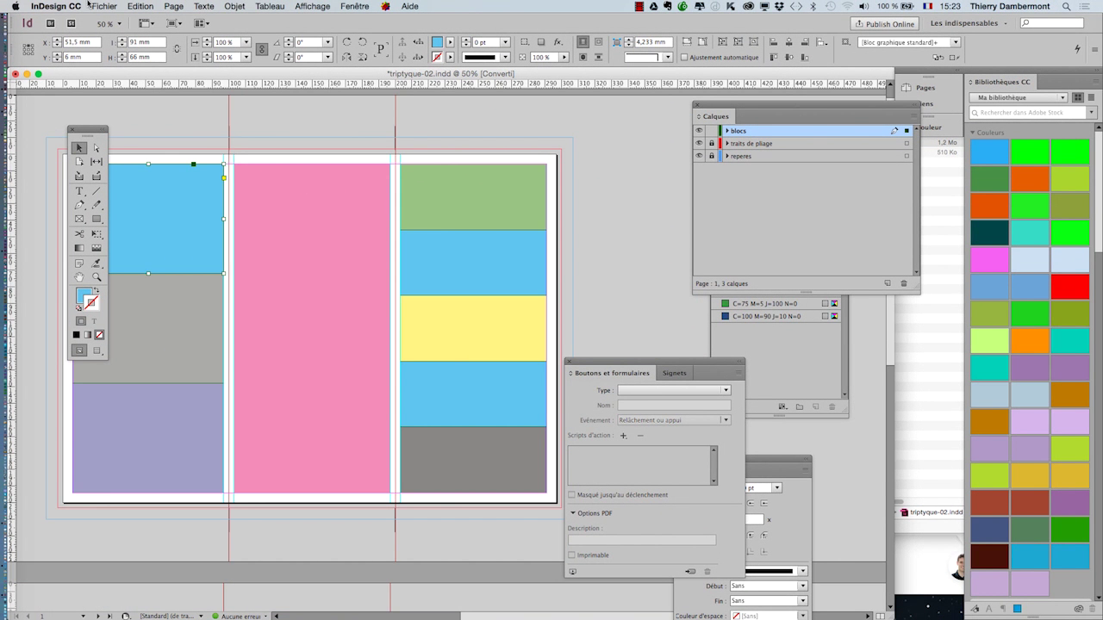
Examine the bleed and slug settings in the document setup, close it, and return to the area above the first page
left_click(102, 6)
left_click(146, 285)
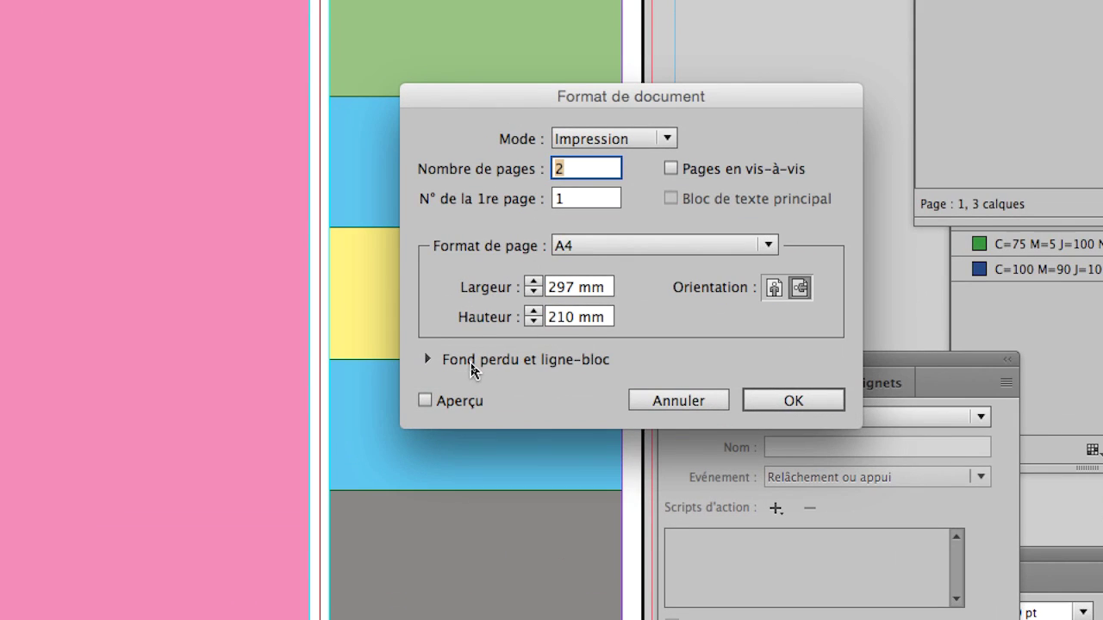
left_click(456, 363)
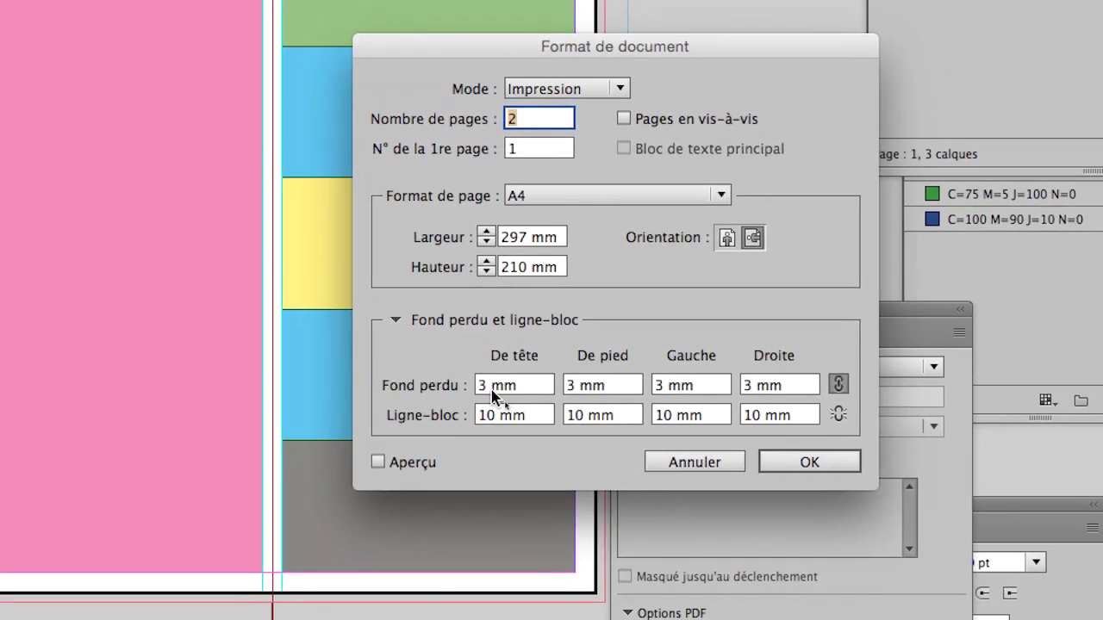
left_click(547, 441)
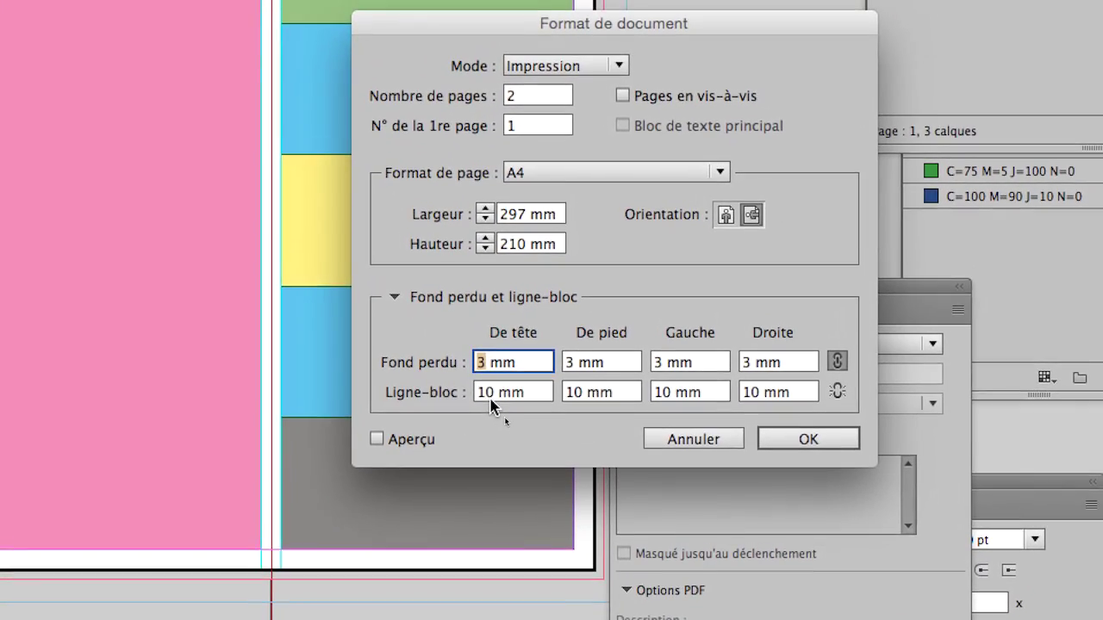
left_click(489, 420)
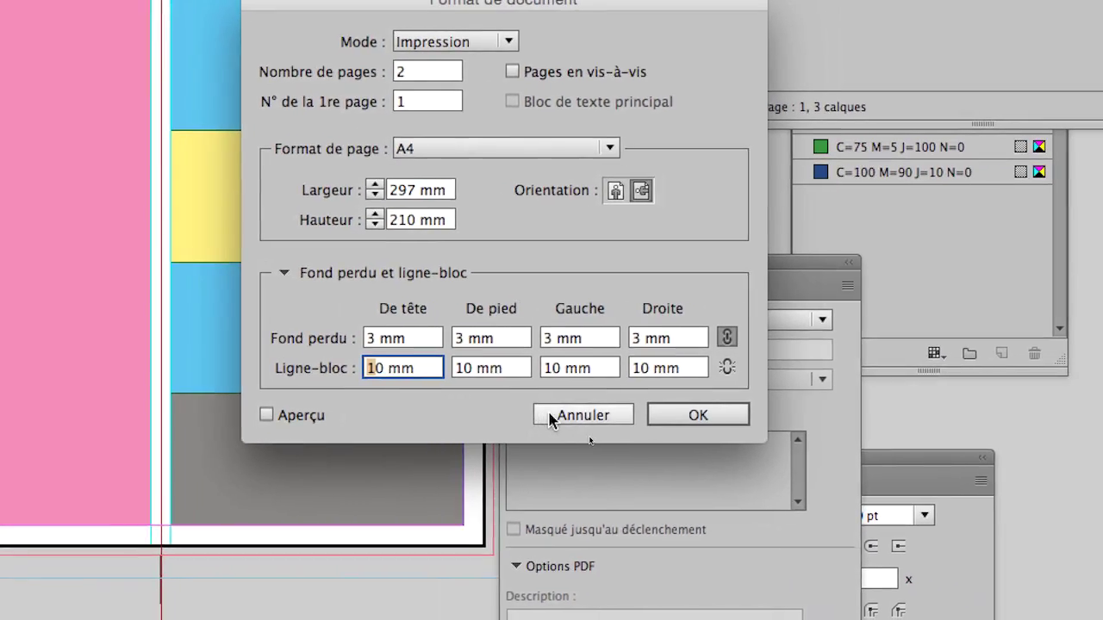
left_click(705, 435)
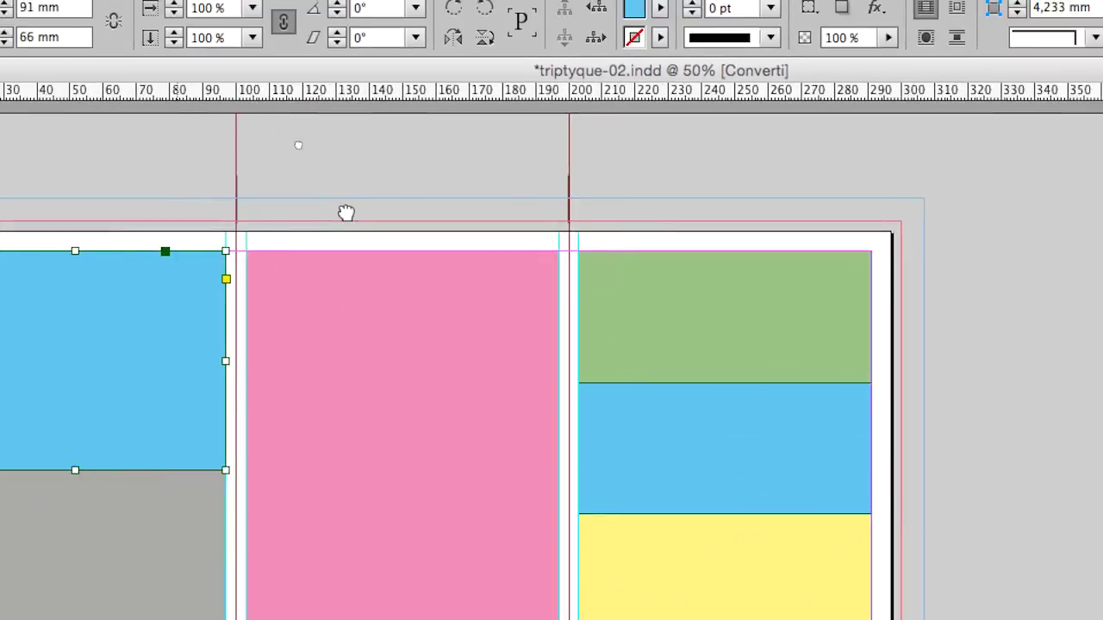
left_click_drag(345, 213, 480, 198)
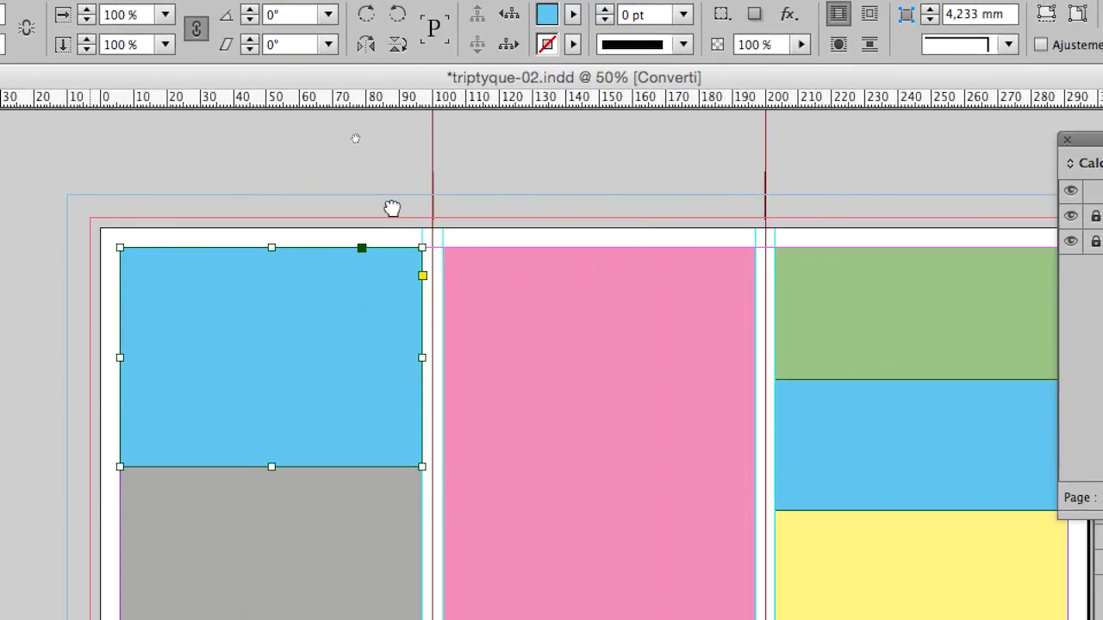